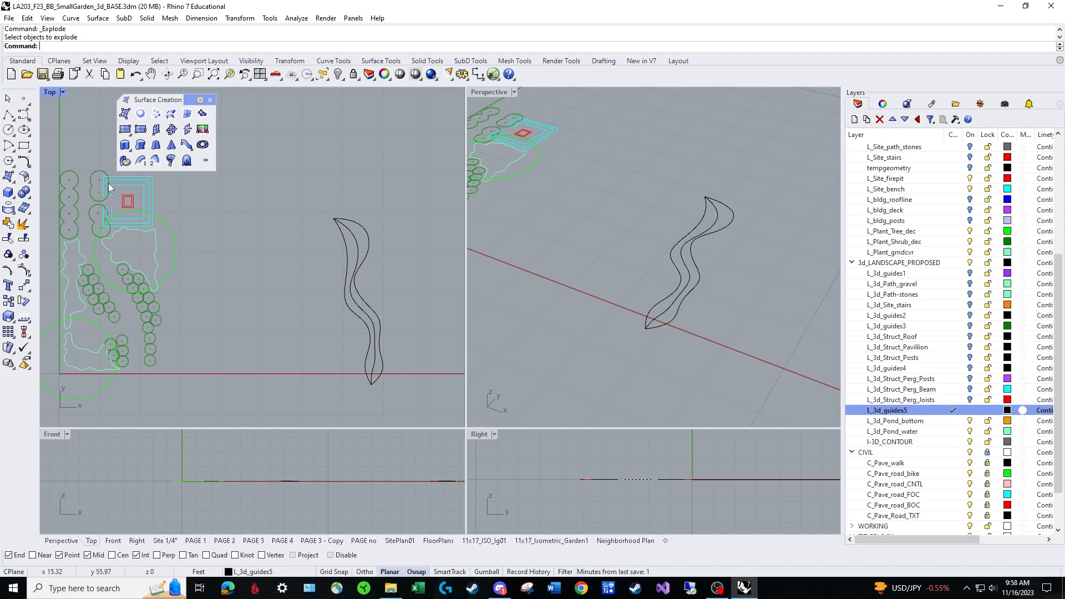
# Draw a closed wavy outline of twelve interpolated points beside the existing leaf shape, and pull its lowest control point outward to round the base.
pyautogui.click(28, 119)
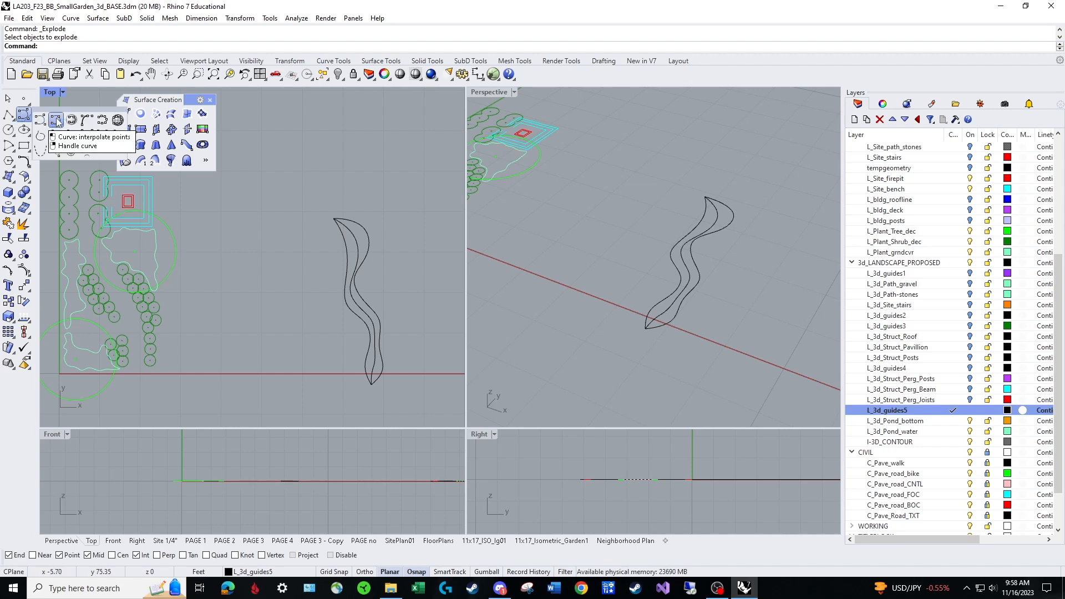
pyautogui.click(56, 120)
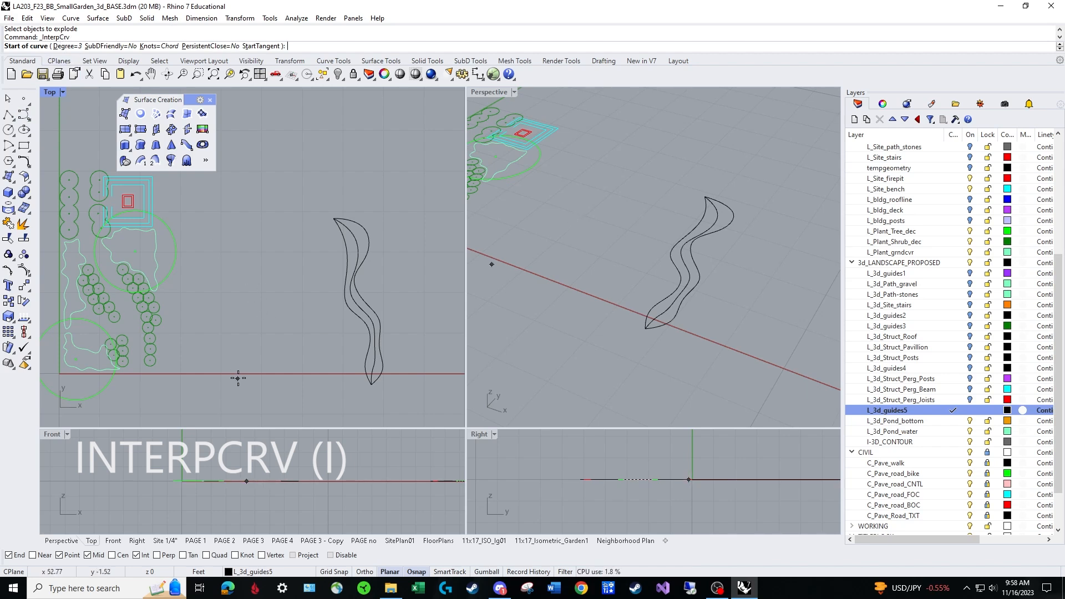
pyautogui.click(255, 371)
pyautogui.click(207, 366)
pyautogui.click(231, 334)
pyautogui.click(207, 309)
pyautogui.click(201, 272)
pyautogui.click(231, 223)
pyautogui.click(235, 193)
pyautogui.click(307, 229)
pyautogui.click(285, 267)
pyautogui.click(323, 311)
pyautogui.click(294, 348)
pyautogui.click(319, 370)
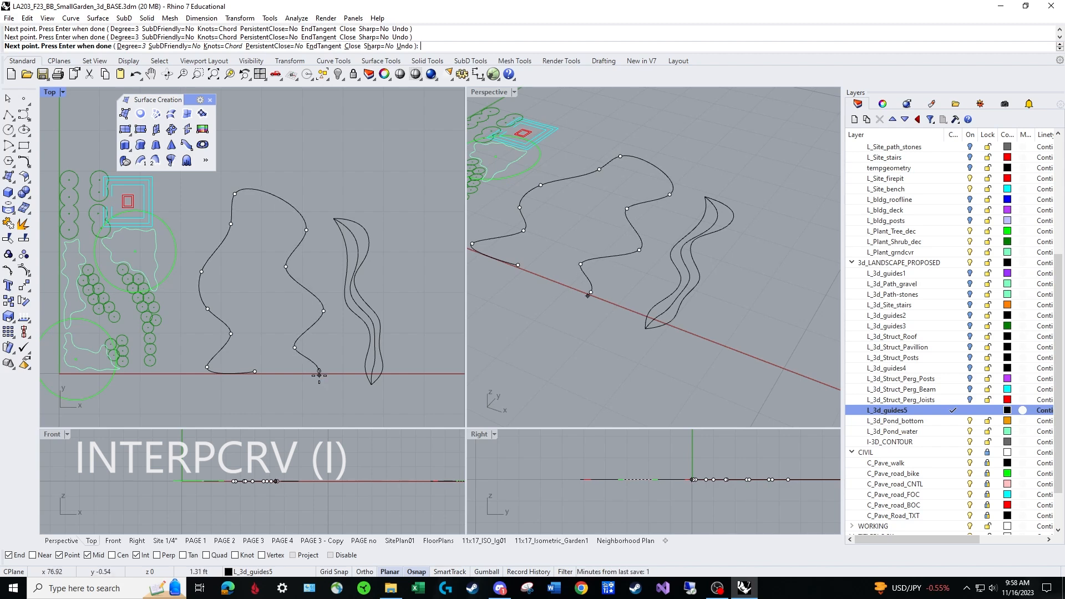
pyautogui.write('c')
pyautogui.press('Return')
pyautogui.click(268, 375)
pyautogui.moveTo(261, 366); pyautogui.dragTo(259, 415)
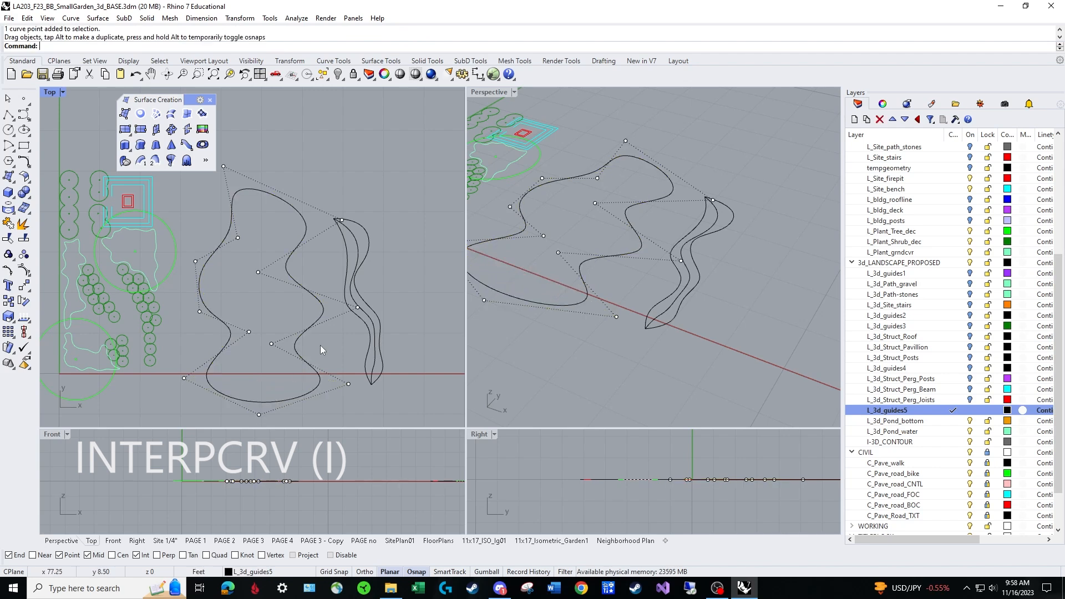
# Scale the wavy outline down uniformly about a base point near its centre.
pyautogui.click(317, 297)
pyautogui.write('sc')
pyautogui.press('Return')
pyautogui.click(251, 296)
pyautogui.click(271, 335)
pyautogui.click(264, 328)
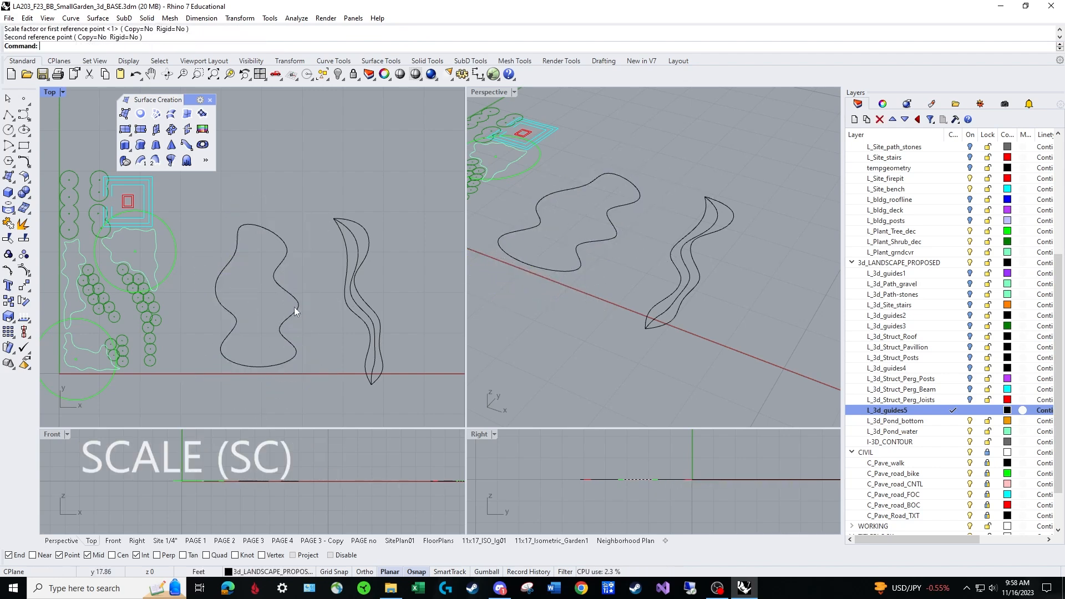
# Draw a straight polyline about 42 ft long lengthwise across the wavy outline, enabling the Near snap only while placing its ends on the curve.
pyautogui.moveTo(365, 261); pyautogui.dragTo(348, 262, button='right')
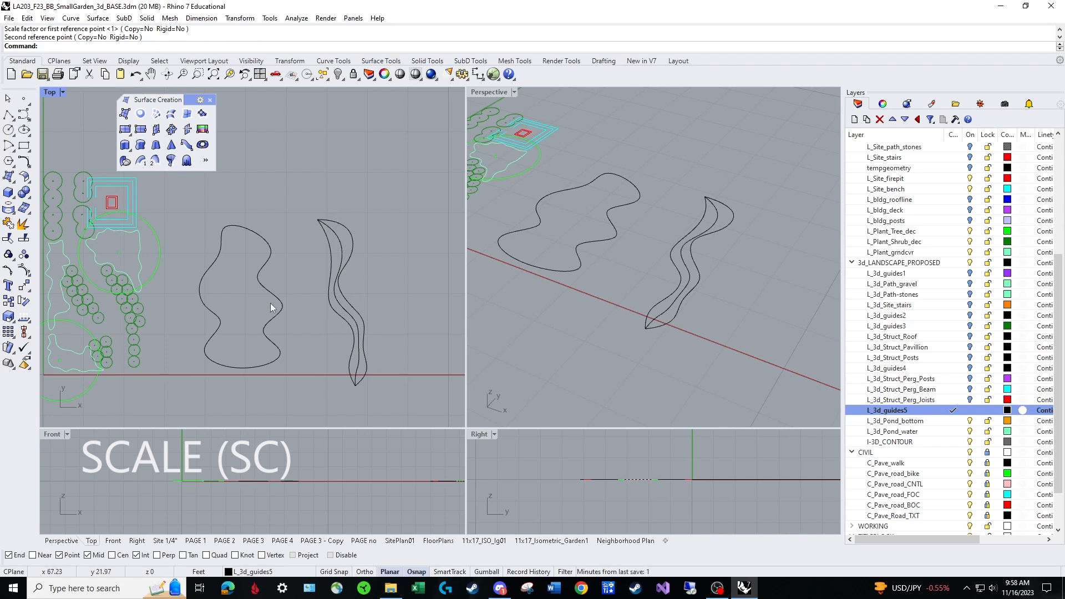
pyautogui.moveTo(257, 304); pyautogui.dragTo(274, 302, button='right')
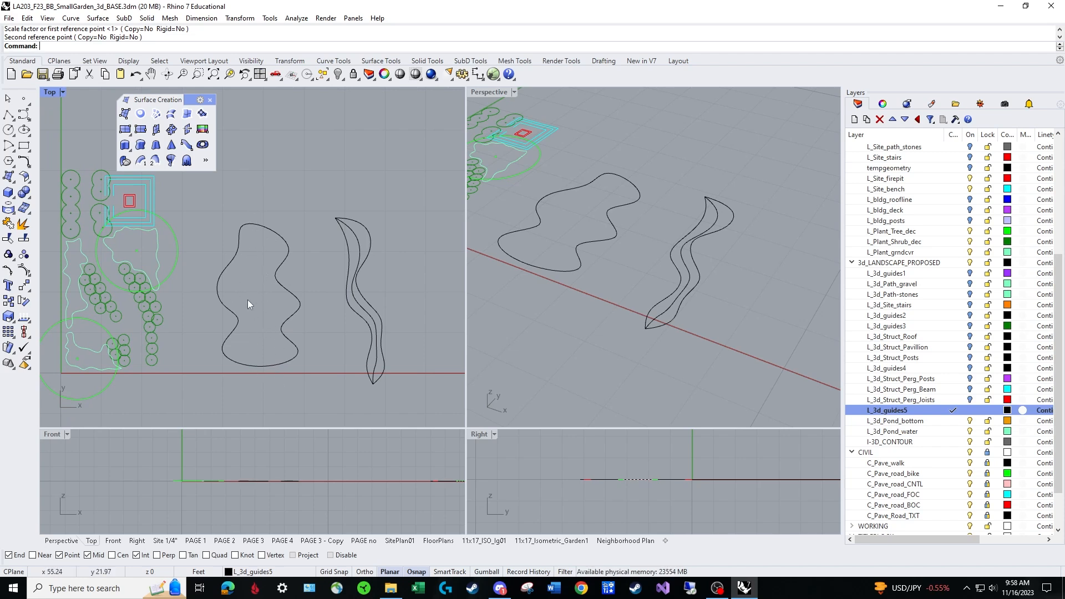
pyautogui.moveTo(260, 297); pyautogui.dragTo(235, 277, button='right')
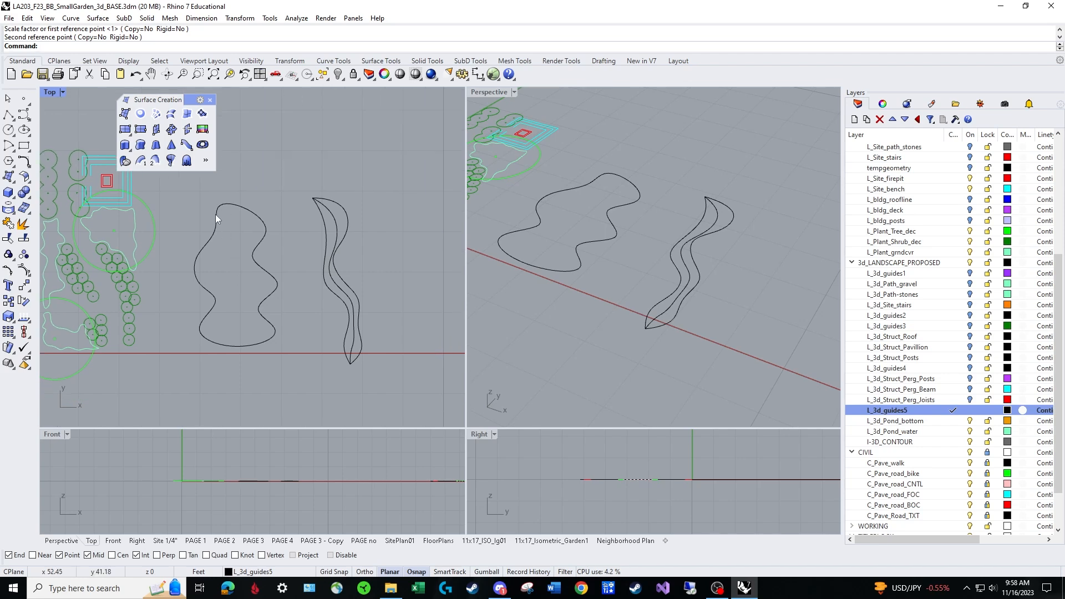
pyautogui.scroll(2, 233, 211)
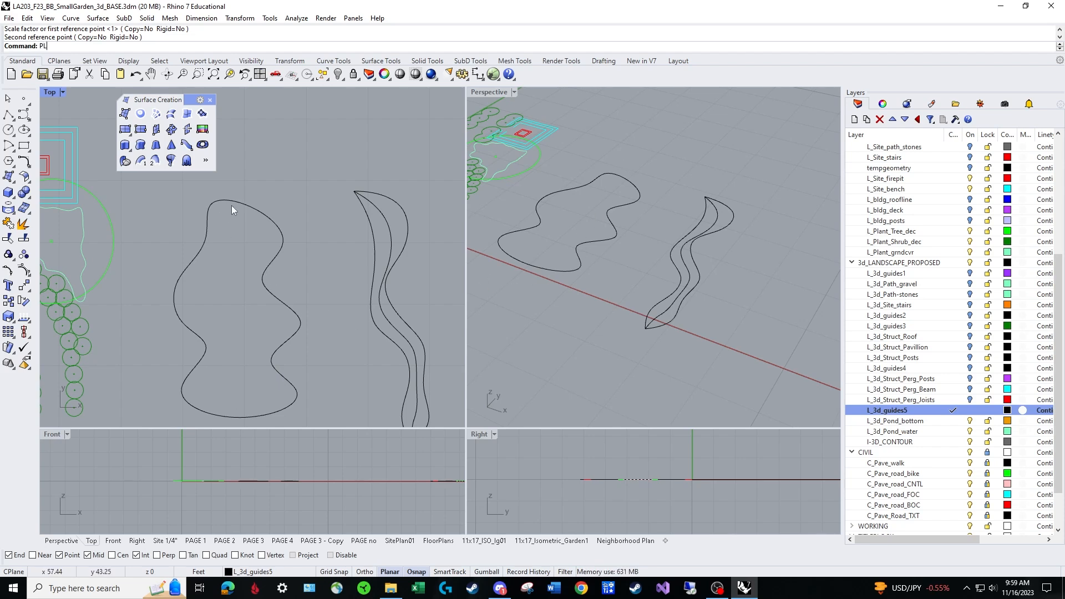
pyautogui.write('L')
pyautogui.press('Return')
pyautogui.click(34, 556)
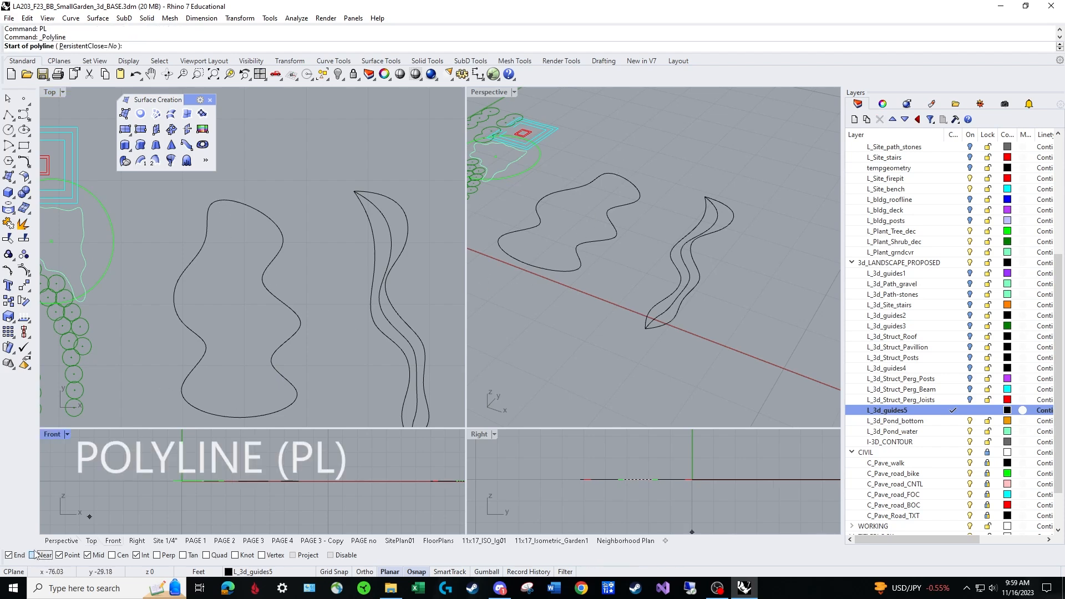
pyautogui.click(224, 199)
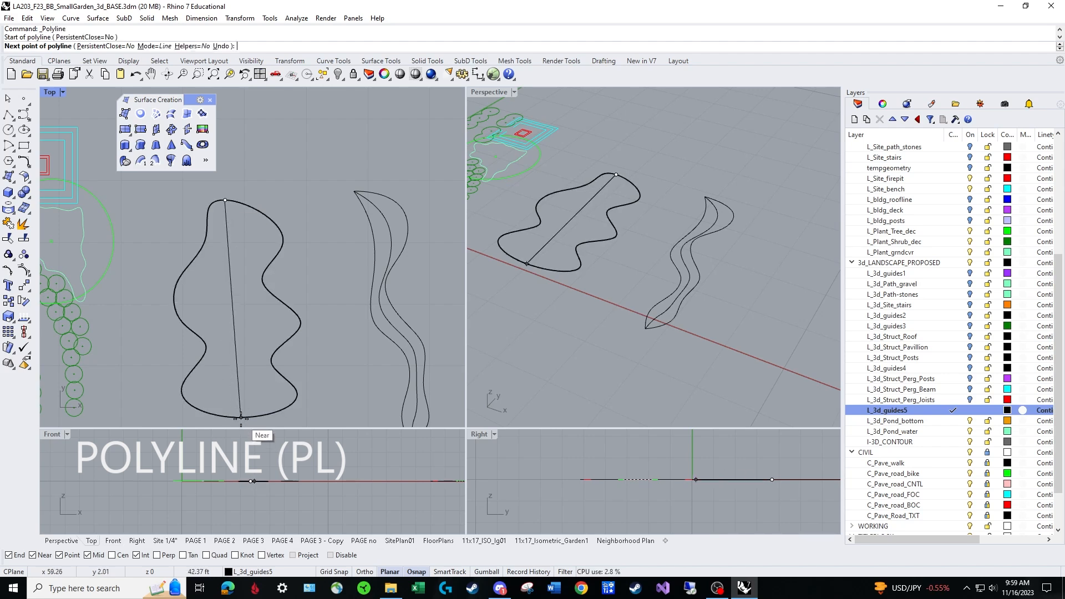
pyautogui.press('Escape')
pyautogui.write('PL')
pyautogui.press('Return')
pyautogui.click(230, 201)
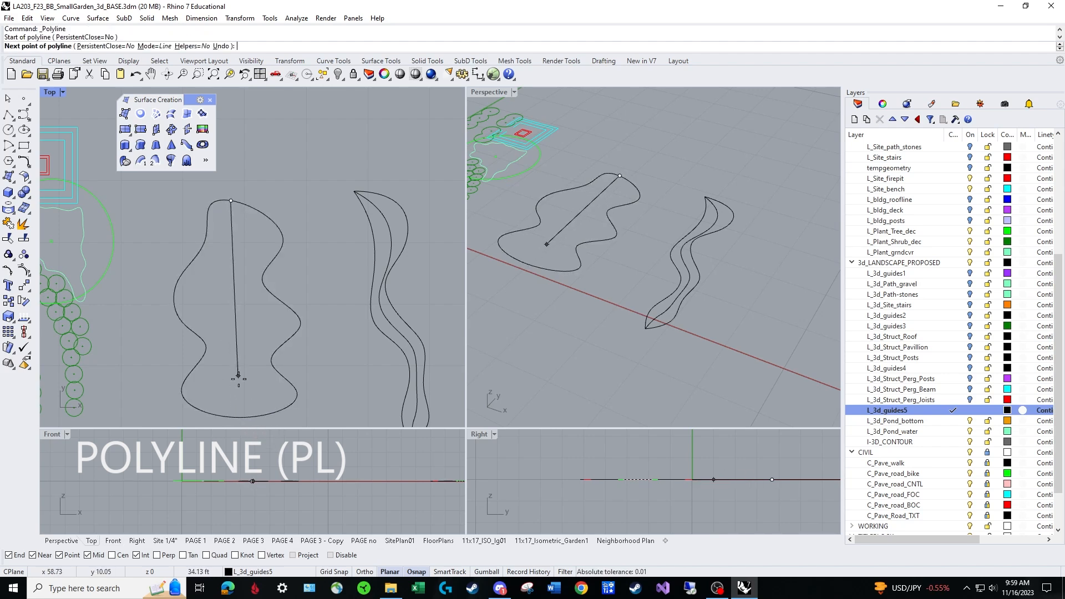
pyautogui.click(241, 417)
pyautogui.press('Return')
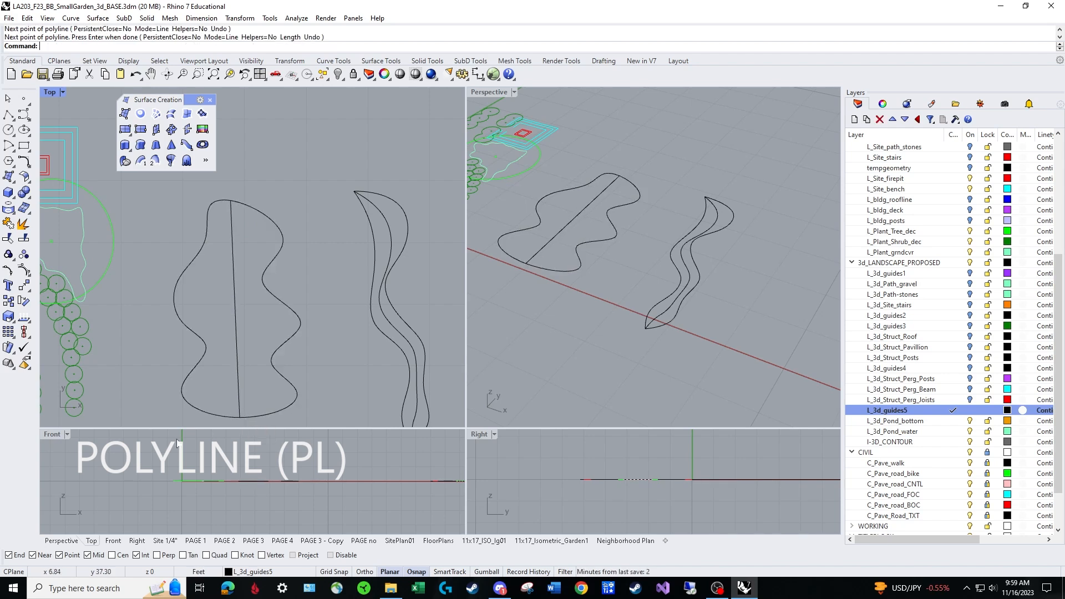
pyautogui.click(32, 562)
# Split the closed wavy outline using the lengthwise straight line as the cutting object.
pyautogui.moveTo(288, 326); pyautogui.dragTo(298, 282, button='right')
pyautogui.moveTo(561, 253); pyautogui.dragTo(646, 269, button='right')
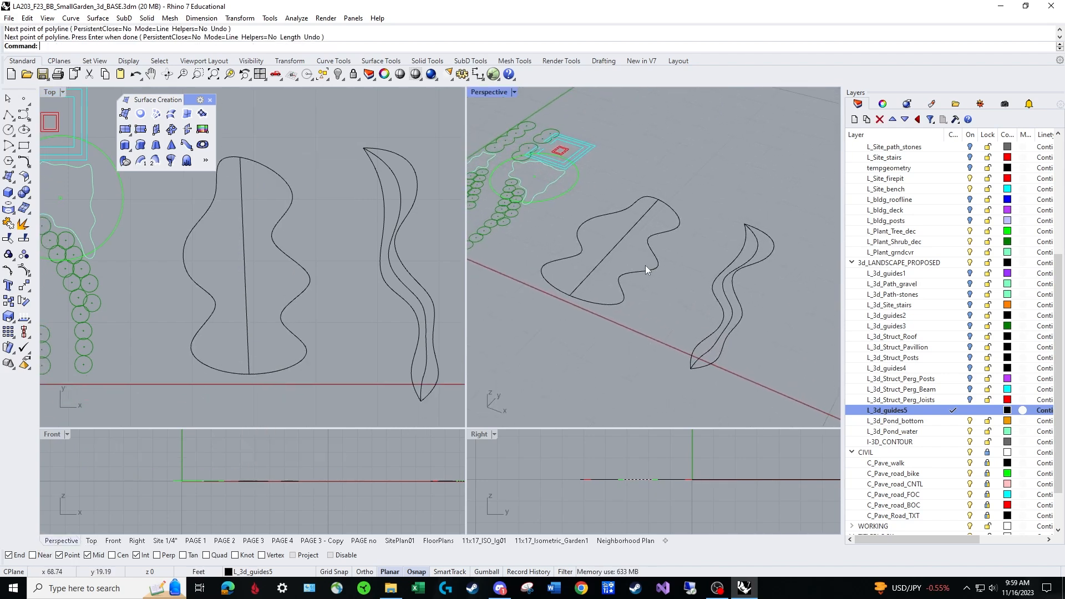
pyautogui.click(640, 221)
pyautogui.click(667, 231)
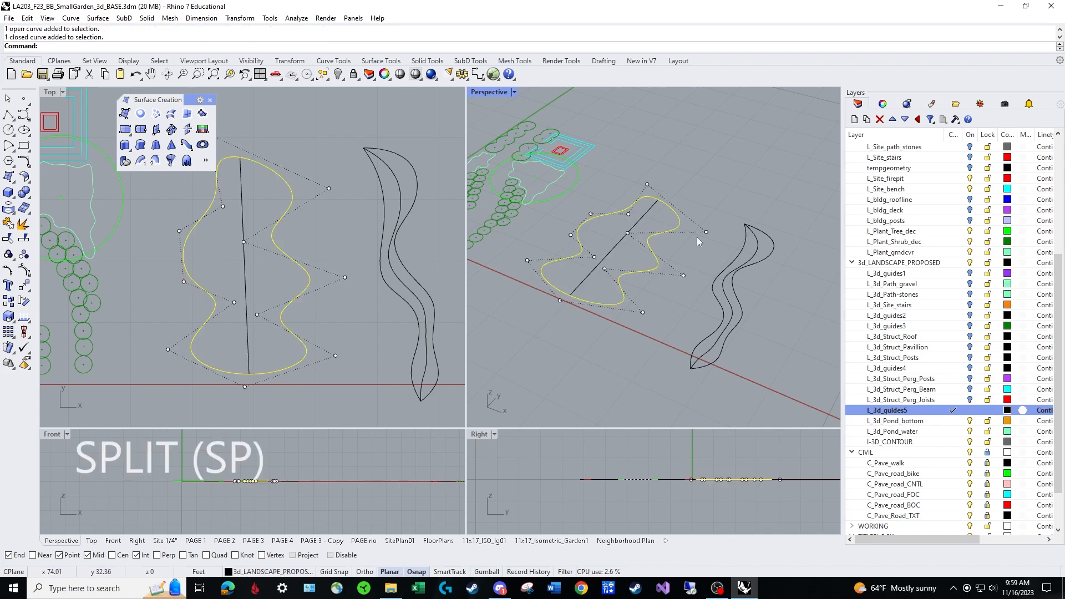
pyautogui.press('Escape')
pyautogui.write('SPL')
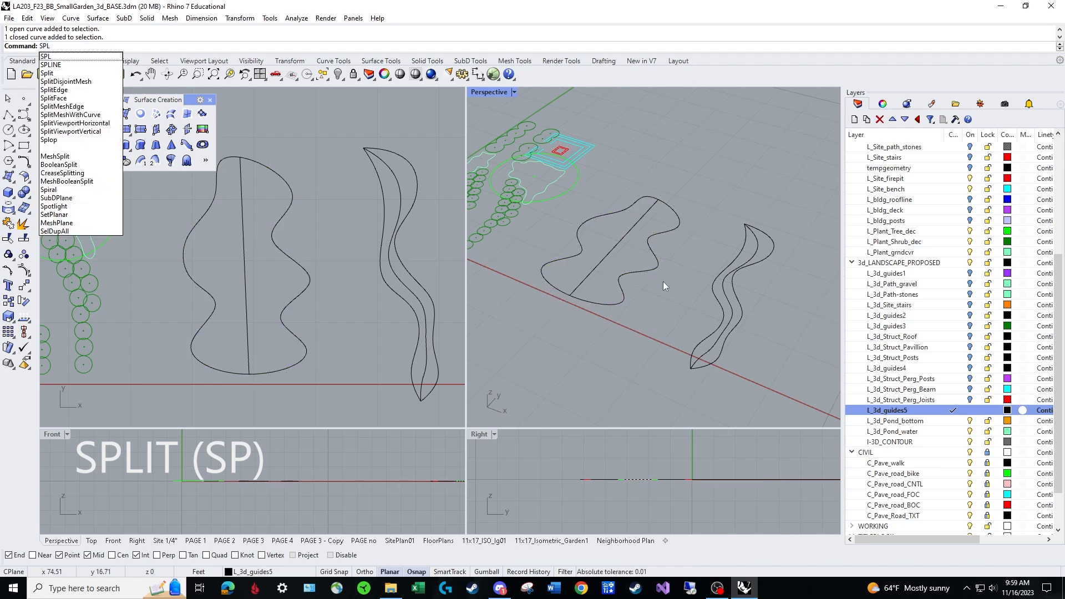
pyautogui.write('it')
pyautogui.press('Return')
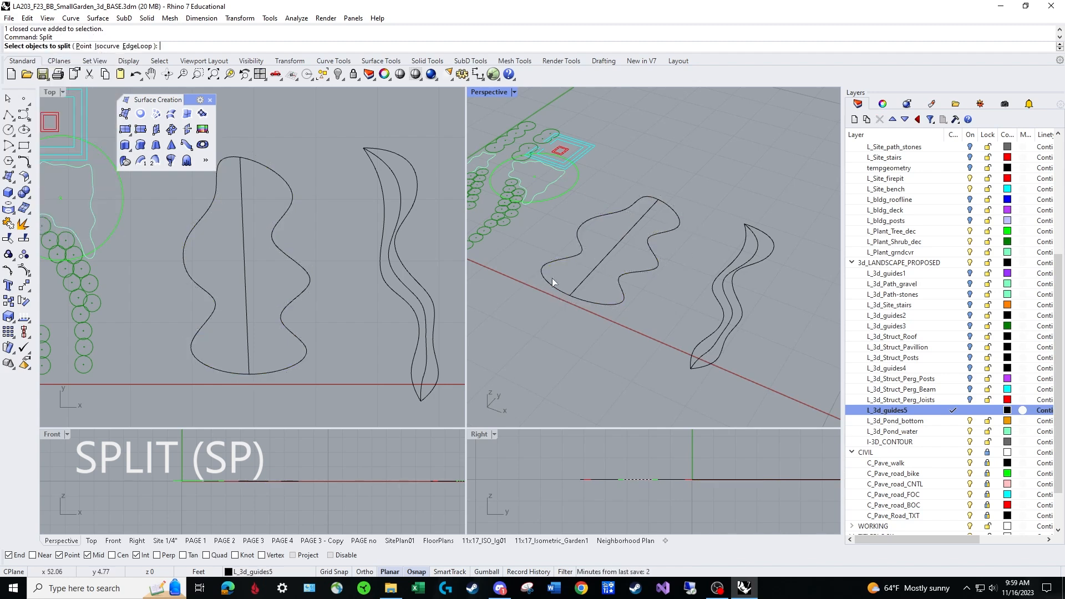
pyautogui.click(659, 236)
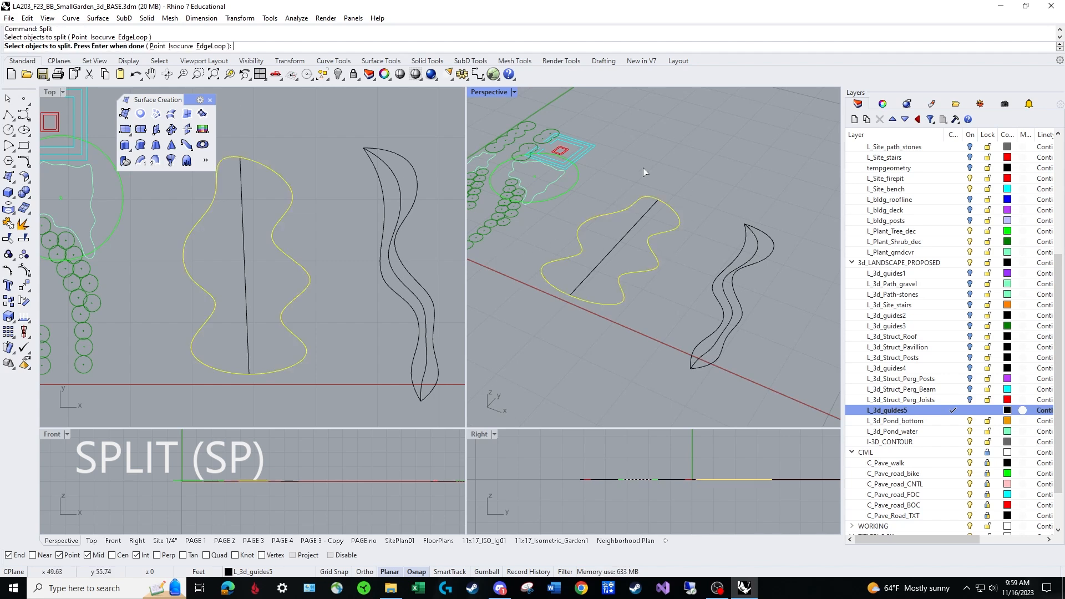
pyautogui.press('Return')
pyautogui.click(611, 250)
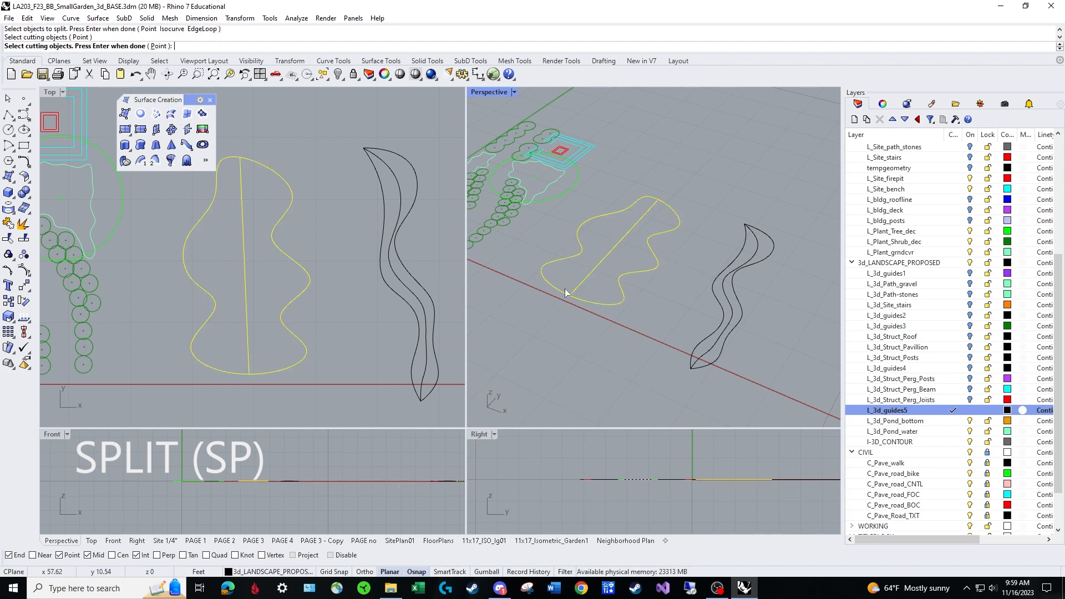
pyautogui.press('Return')
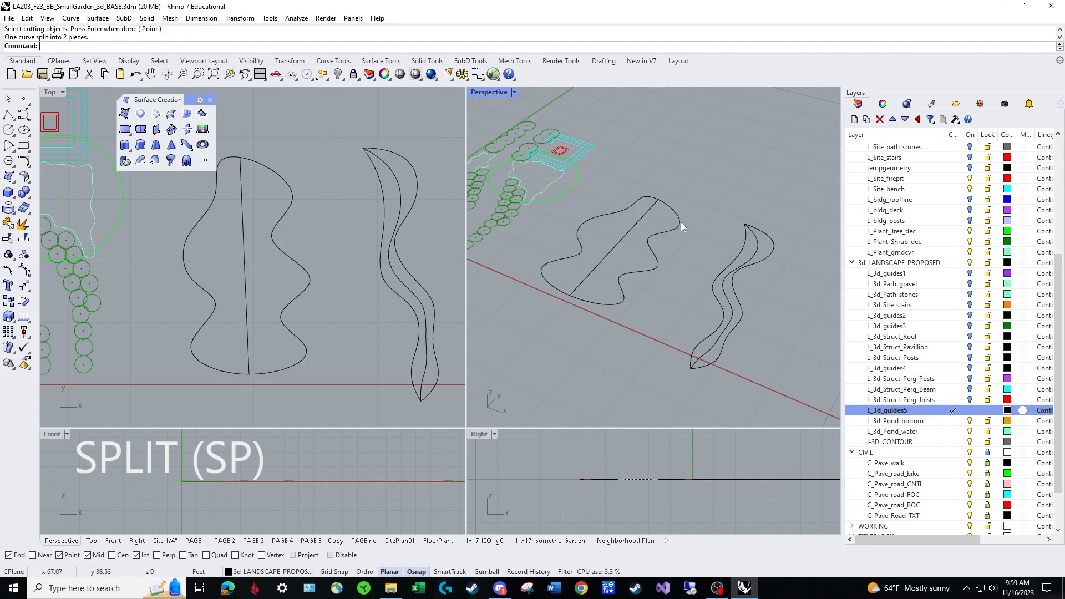
# Select each half of the wavy outline in turn to check that they are separate curves.
pyautogui.click(667, 230)
pyautogui.press('Escape')
pyautogui.click(616, 212)
pyautogui.press('Escape')
pyautogui.click(668, 232)
pyautogui.press('Delete')
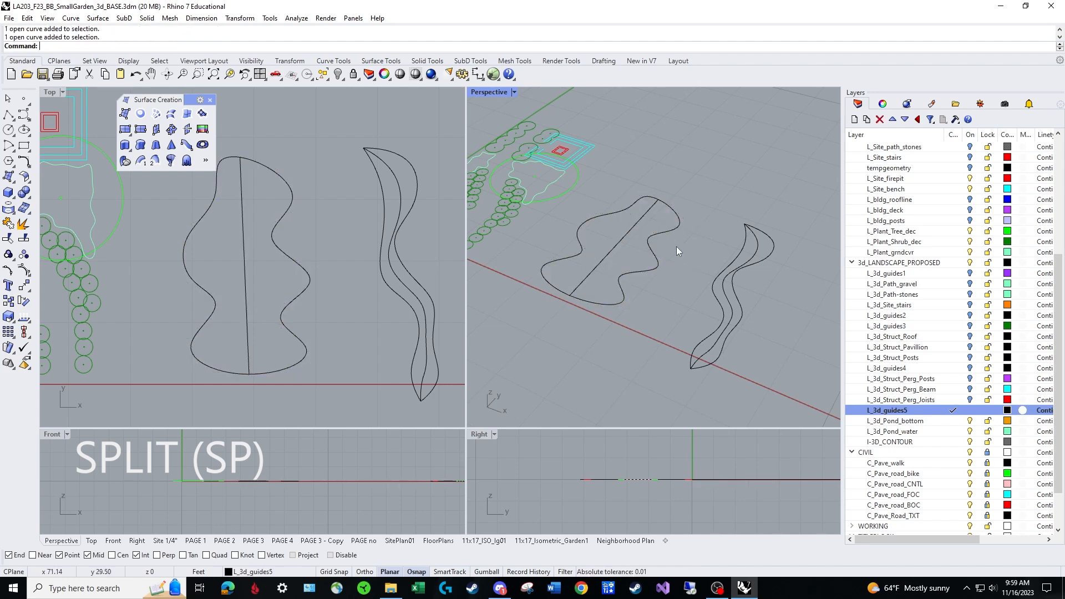
# Draw a 3 ft vertical polyline straight down from the midpoint of the lengthwise line, using Ortho only for this segment.
pyautogui.moveTo(614, 279); pyautogui.dragTo(627, 202, button='right')
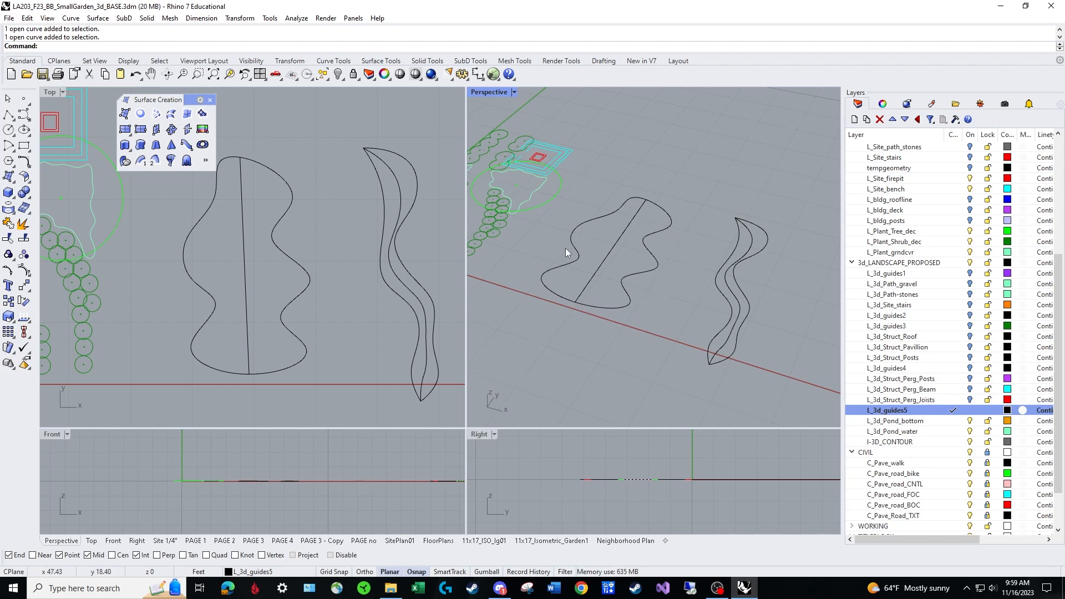
pyautogui.moveTo(628, 279); pyautogui.dragTo(612, 259, button='right')
pyautogui.scroll(4, 611, 259)
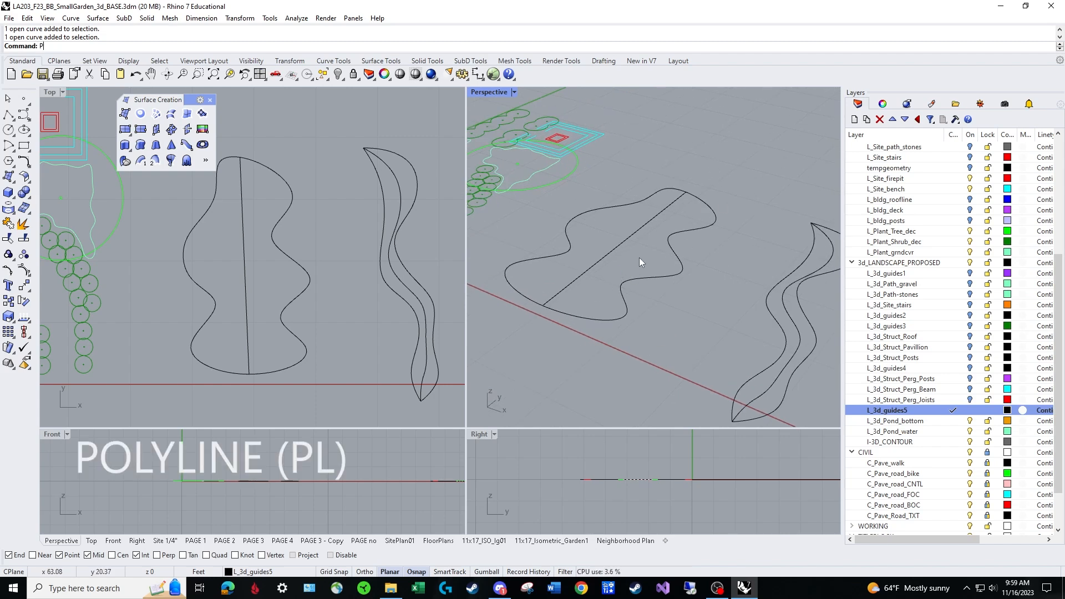
pyautogui.write('L')
pyautogui.press('Return')
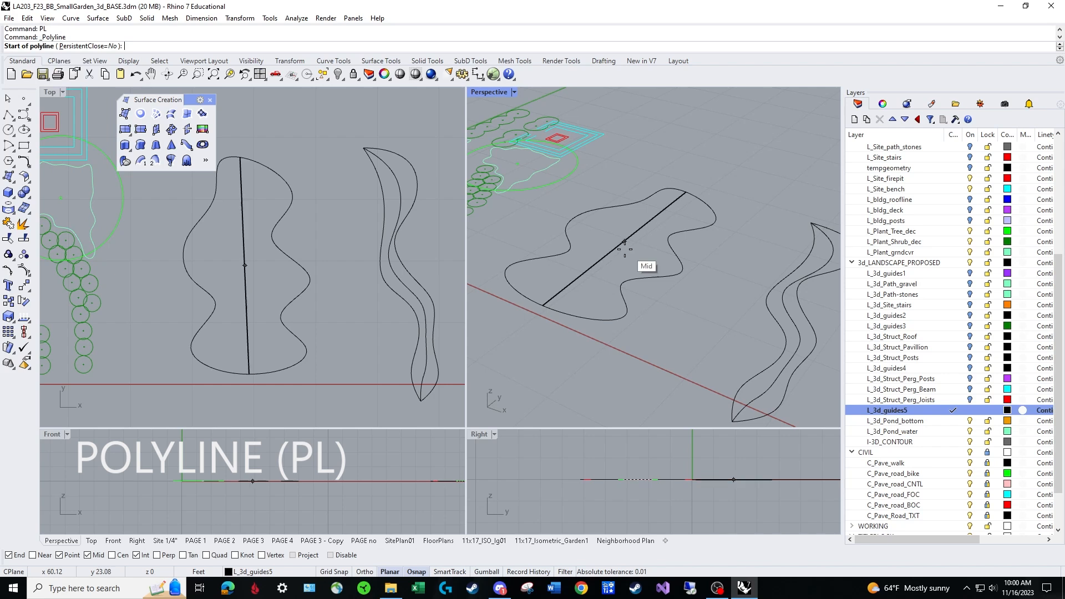
pyautogui.click(626, 240)
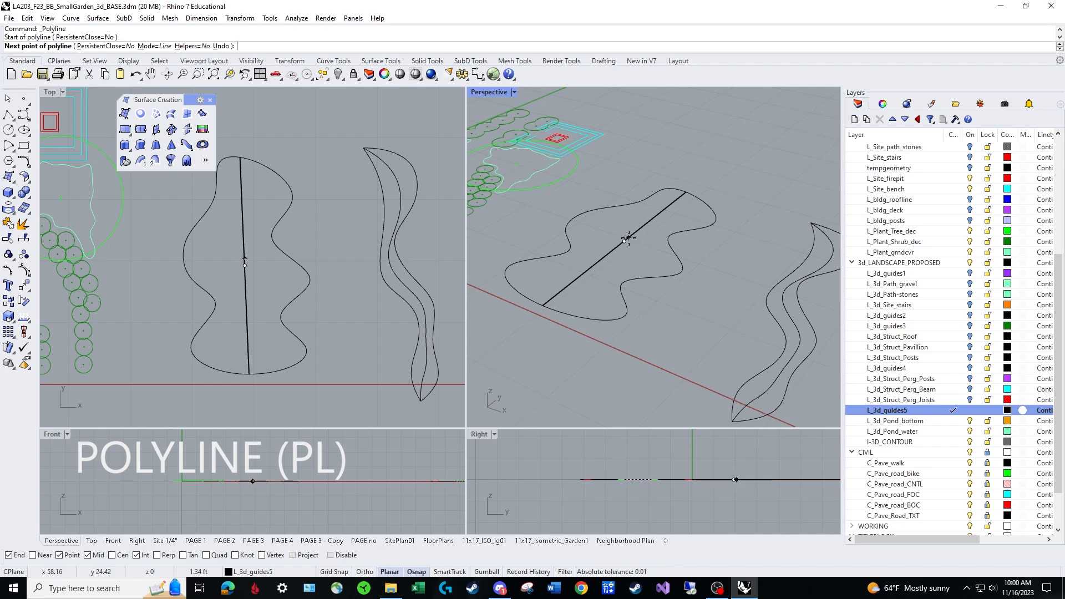
pyautogui.press('F8')
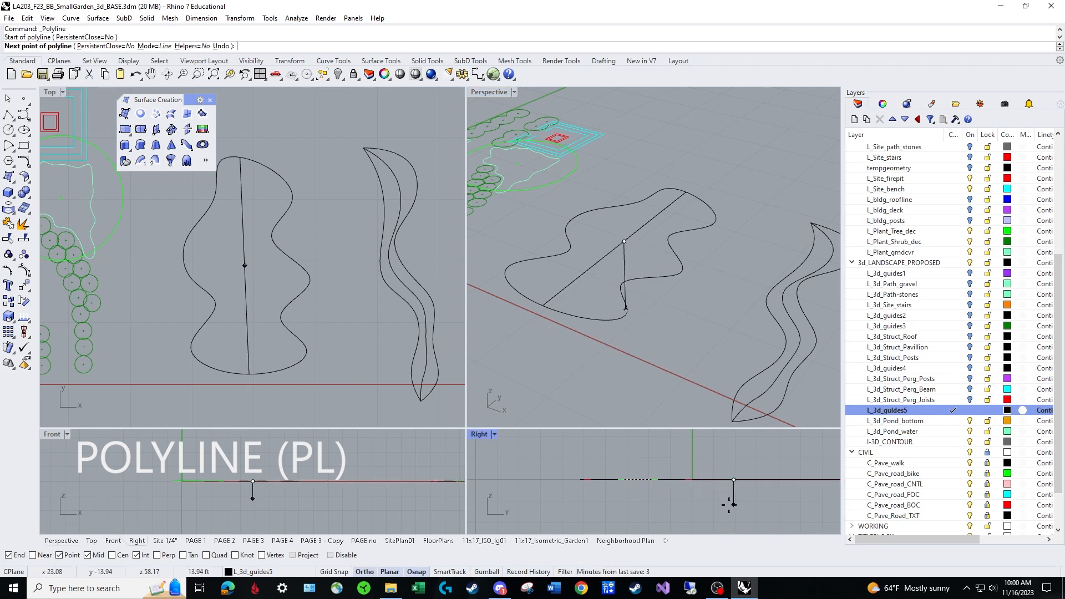
pyautogui.write('3')
pyautogui.press('Return')
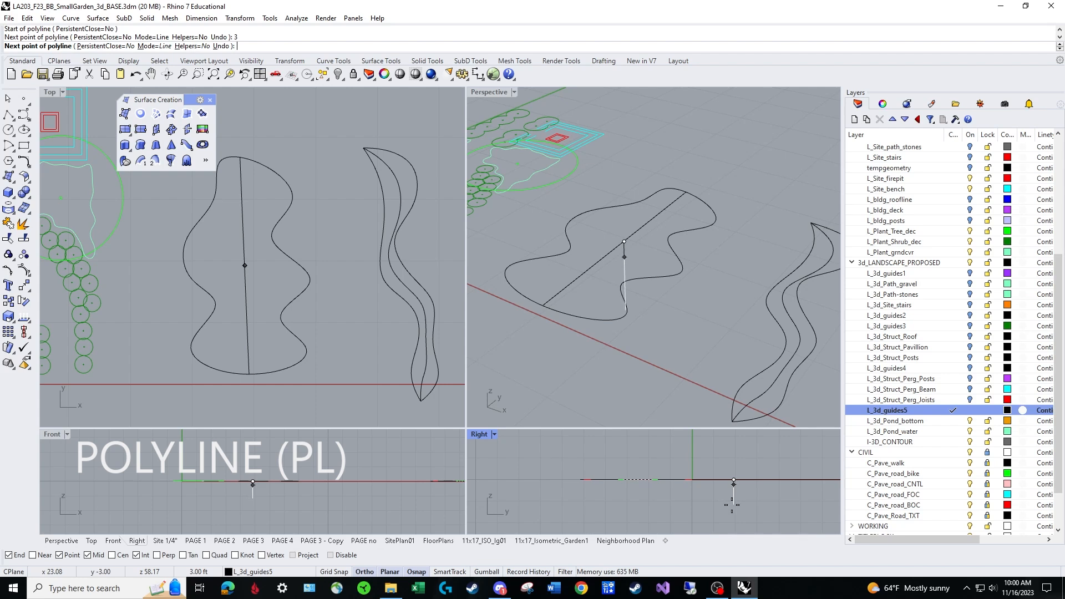
pyautogui.press('Return')
pyautogui.press('F8')
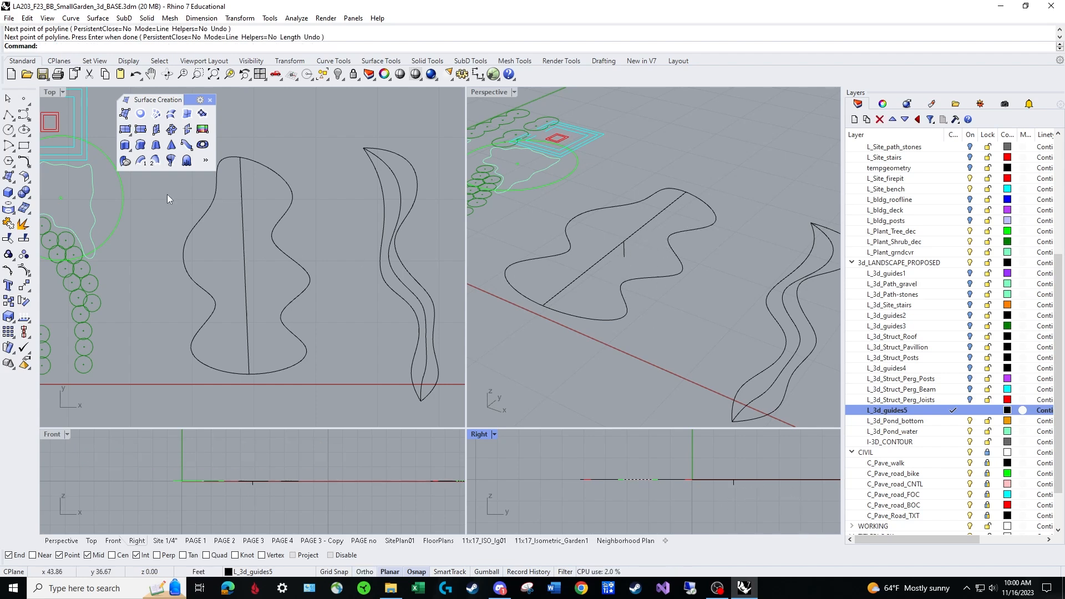
# Draw an interpolated curve from one end of the lengthwise line through the bottom of the vertical guide to the line's other end.
pyautogui.click(29, 118)
pyautogui.click(55, 121)
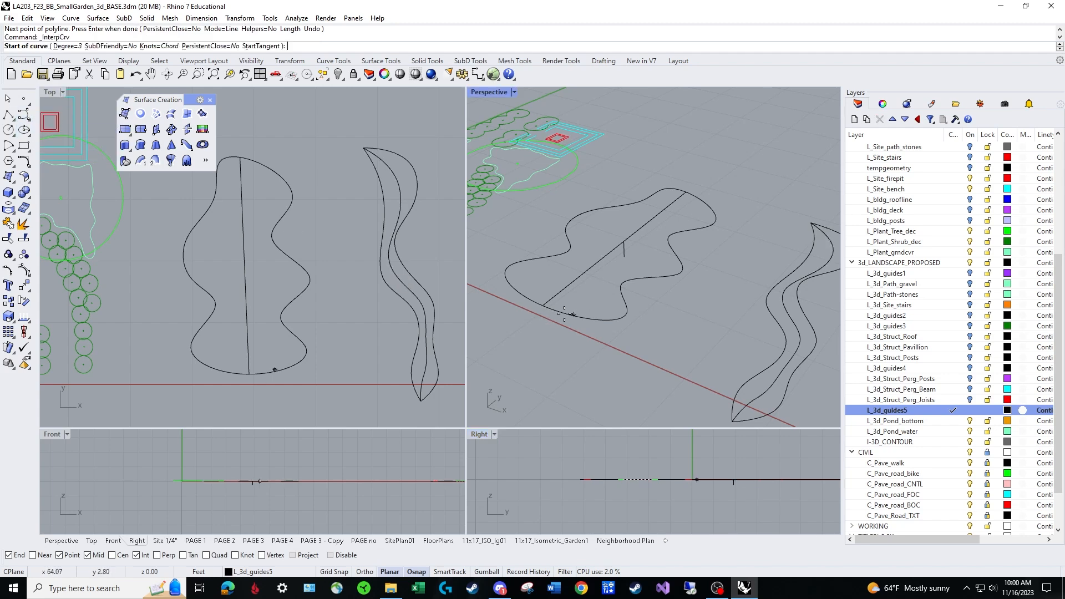
pyautogui.click(543, 306)
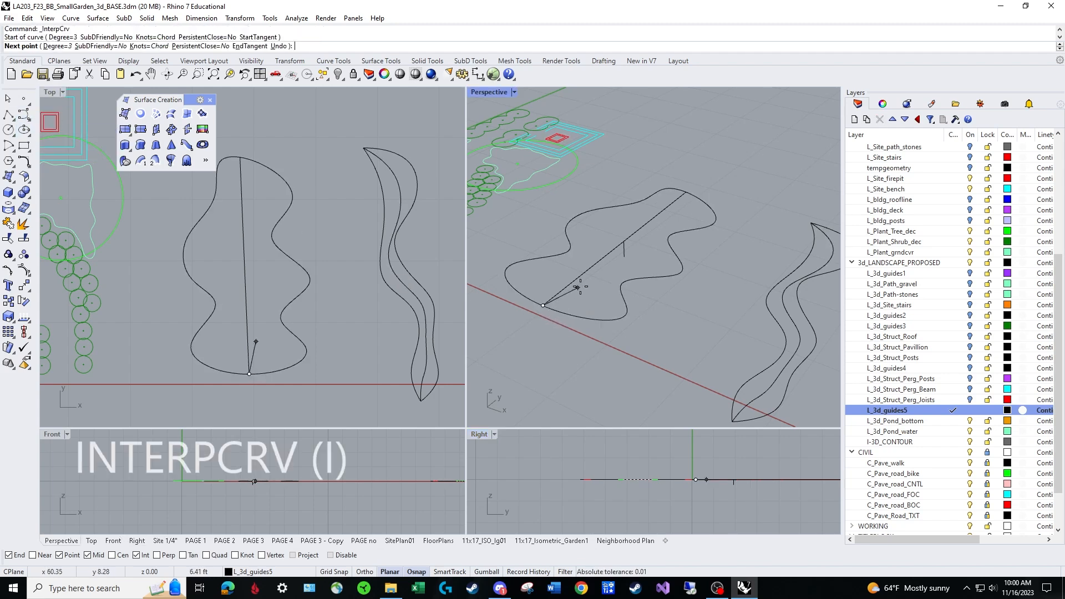
pyautogui.click(625, 257)
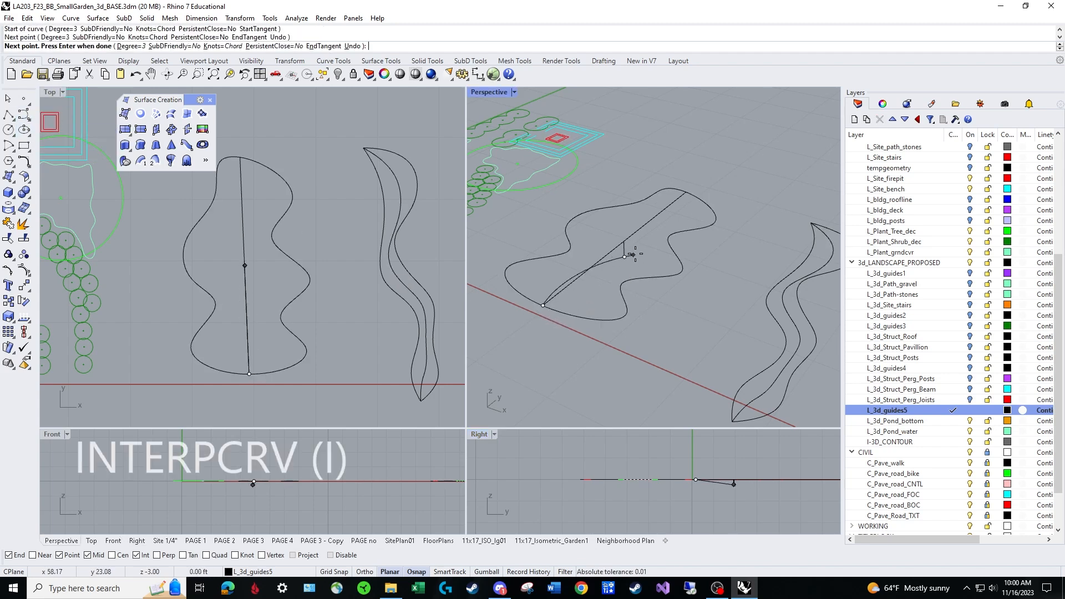
pyautogui.click(686, 192)
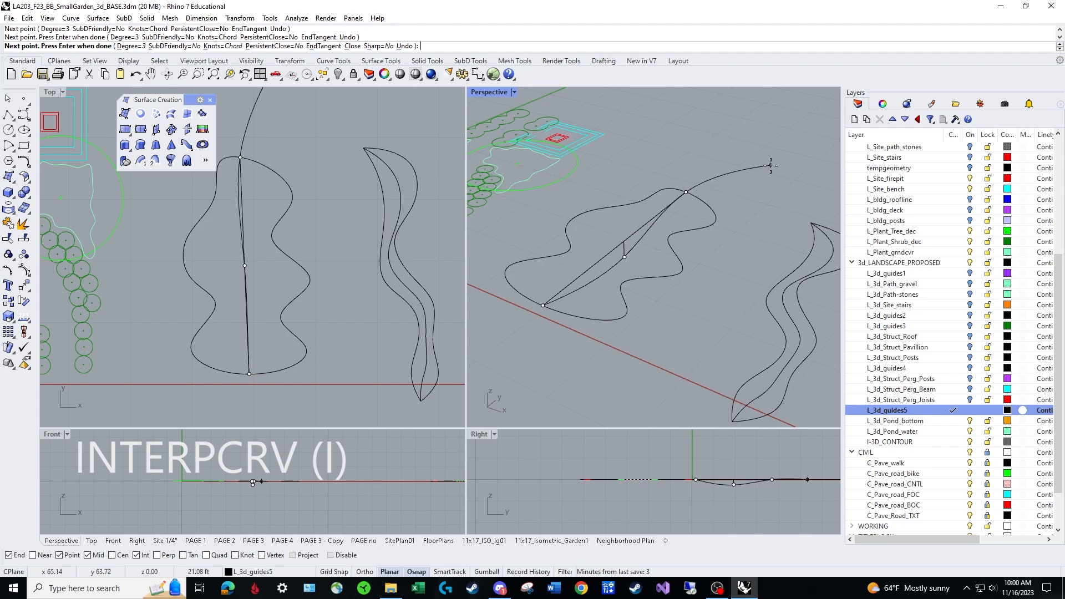
pyautogui.press('Return')
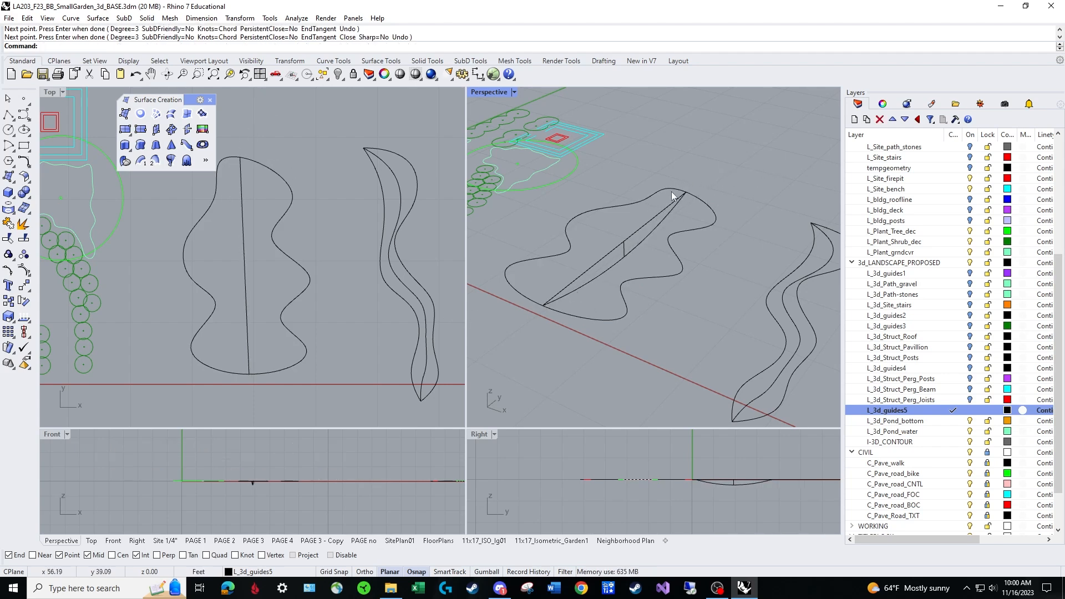
# Move the upper end control point of the outline's half nearest the leaf shape away from the shared endpoint.
pyautogui.moveTo(574, 280); pyautogui.dragTo(631, 268, button='right')
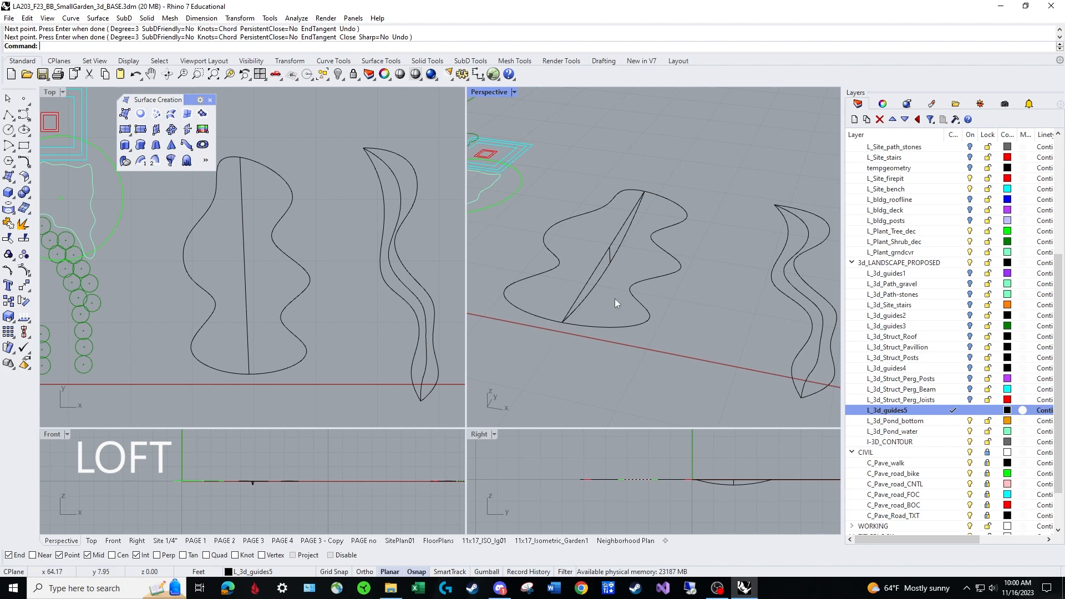
pyautogui.click(652, 194)
pyautogui.moveTo(645, 192); pyautogui.dragTo(669, 156)
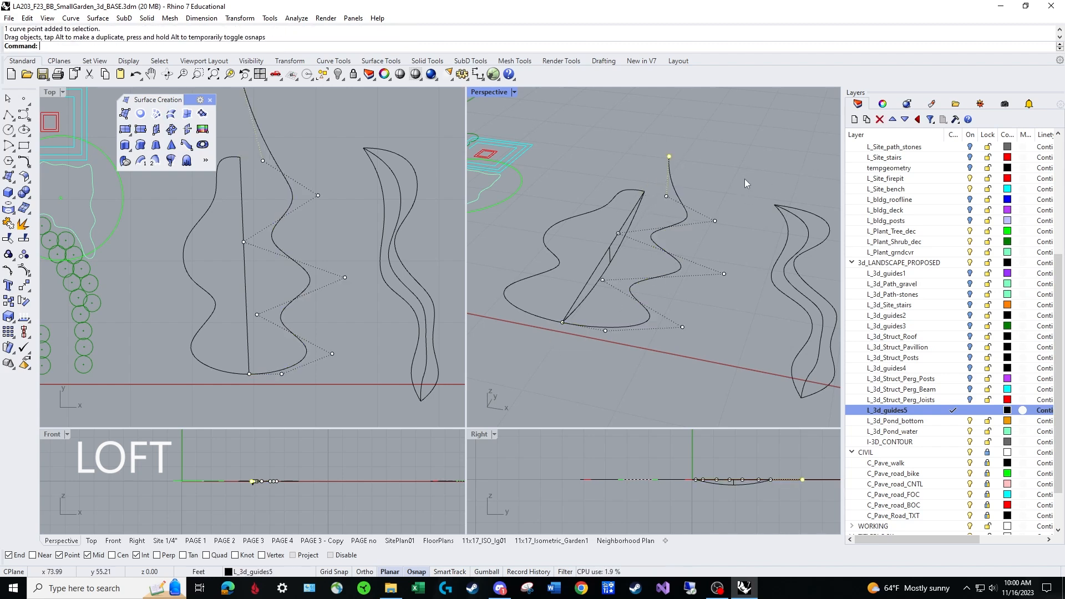
# Undo the last control point move and turn off the outline half's control points.
pyautogui.hotkey('ctrl', 'z')
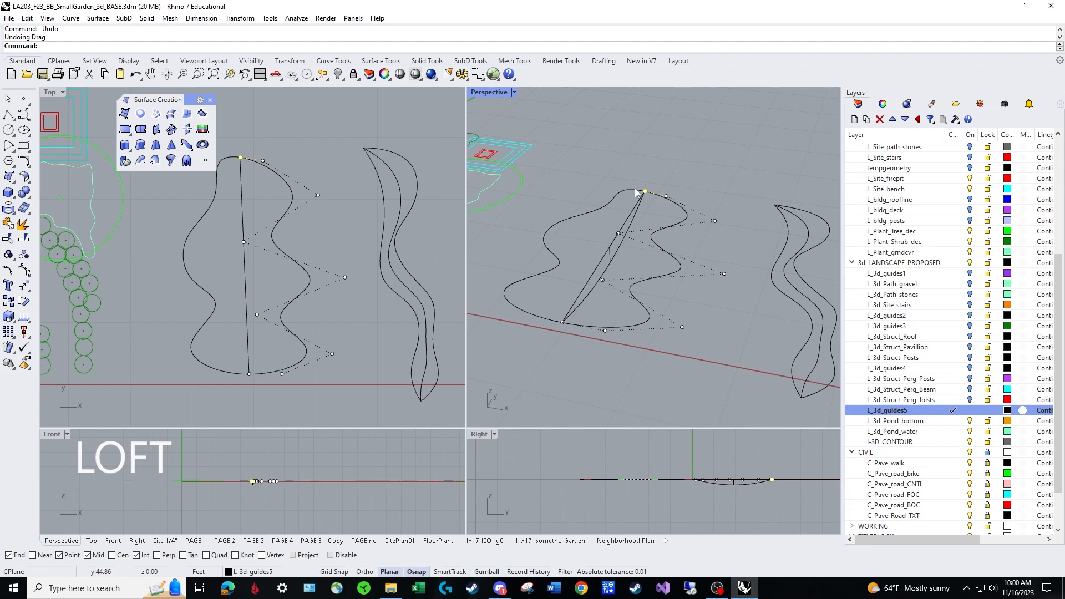
pyautogui.press('Escape')
# Loft a surface through one outline half, the sagging centre curve and the other outline half.
pyautogui.click(172, 114)
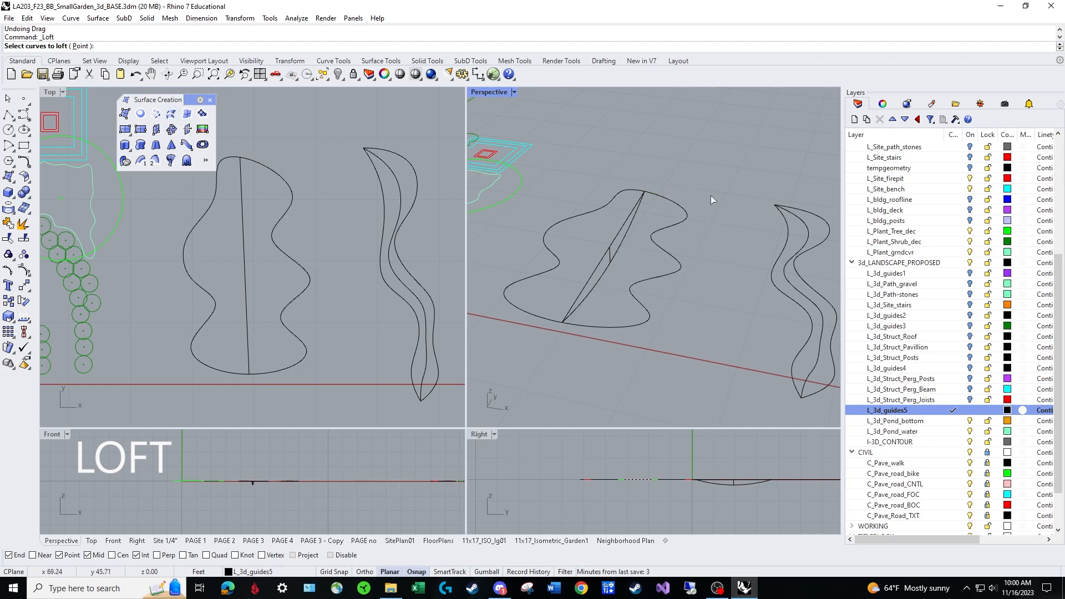
pyautogui.click(677, 225)
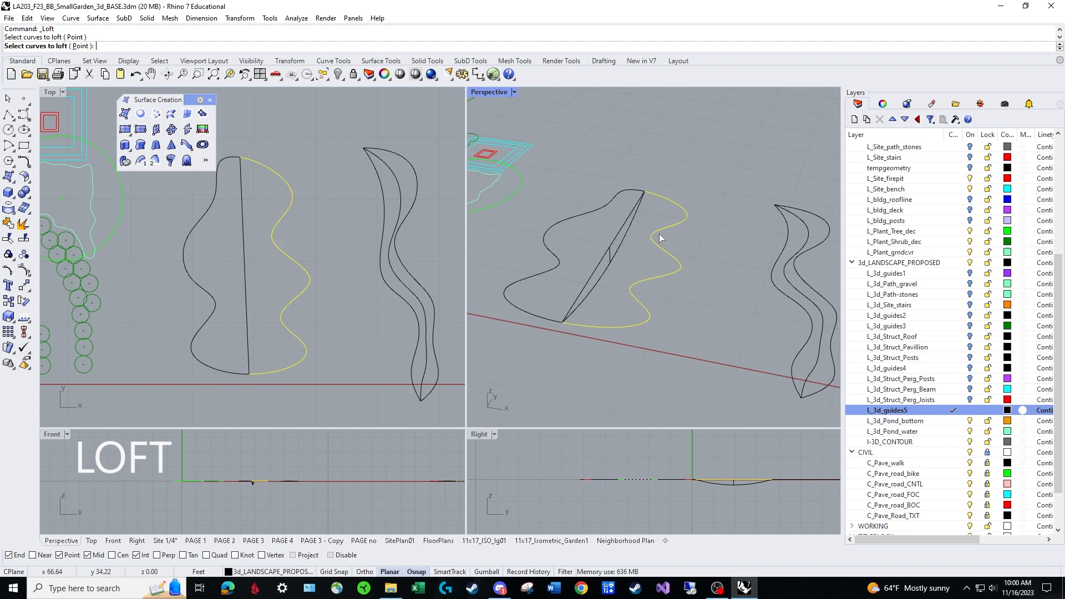
pyautogui.click(554, 229)
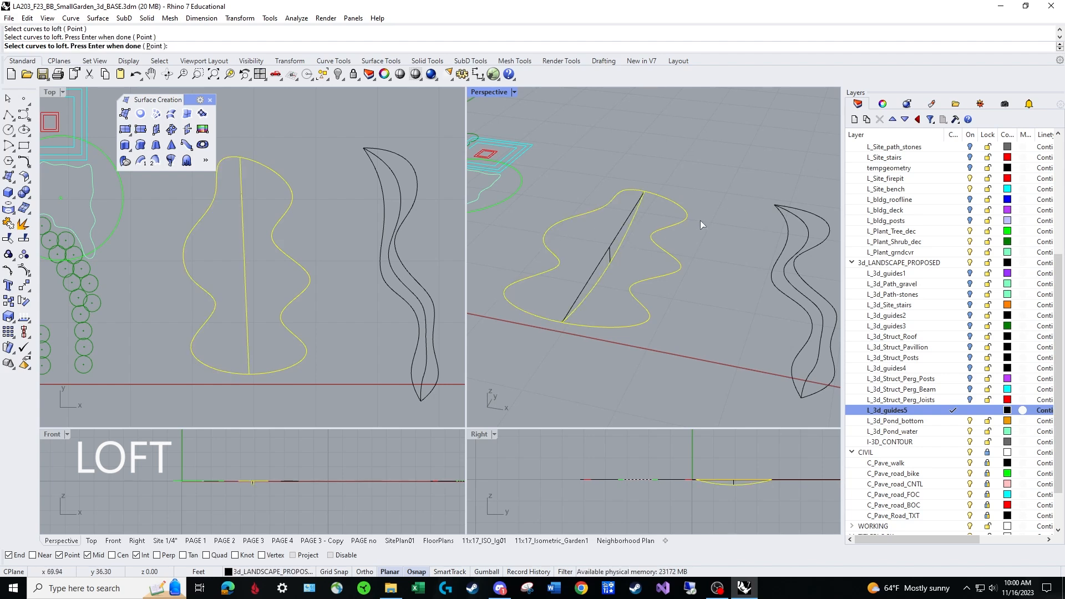
pyautogui.press('Return')
pyautogui.click(788, 320)
# Assign the lofted surface to the L_3d_Pond_bottom layer.
pyautogui.moveTo(661, 322); pyautogui.dragTo(637, 264, button='right')
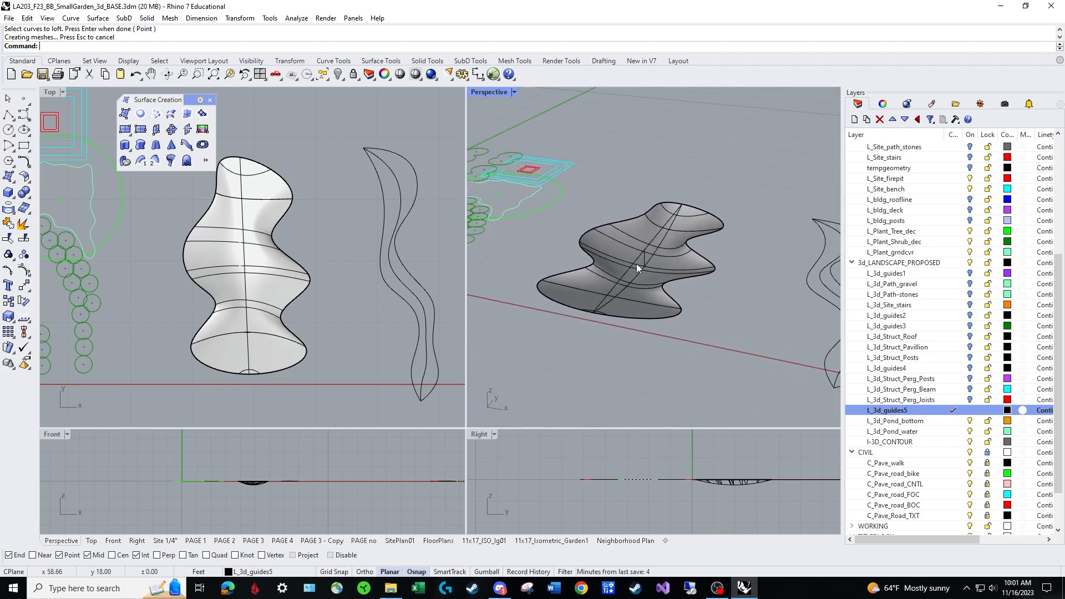
pyautogui.click(637, 264)
pyautogui.click(883, 104)
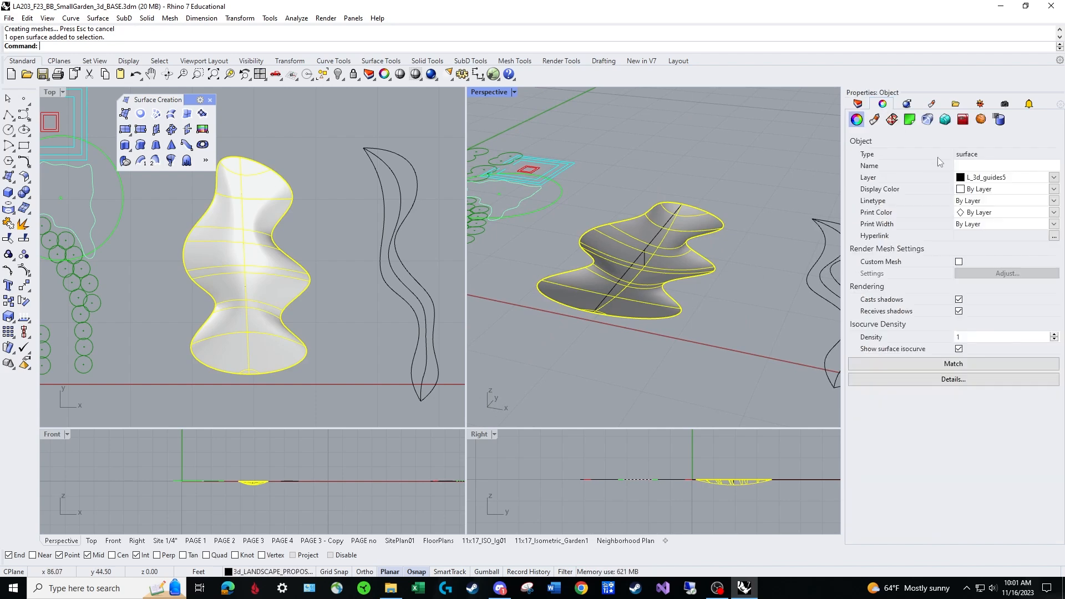
pyautogui.click(1054, 177)
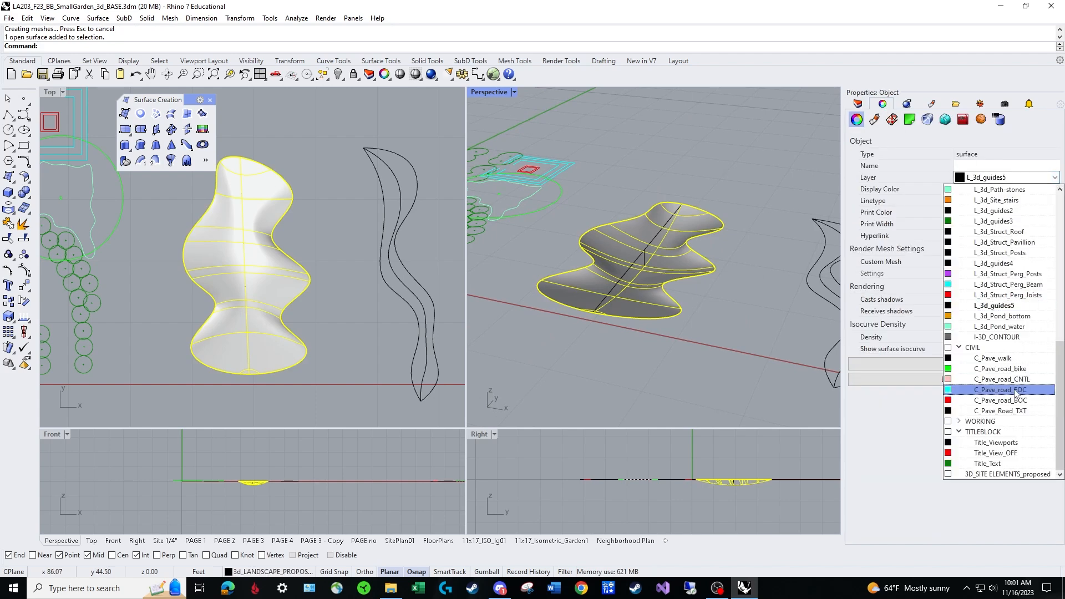
pyautogui.click(1015, 317)
# Deselect the pond bottom and make L_3d_Pond_water the current layer.
pyautogui.click(687, 337)
pyautogui.moveTo(689, 329)
pyautogui.mouseDown(button='right')
pyautogui.moveTo(713, 300)
pyautogui.moveTo(701, 341)
pyautogui.mouseUp(button='right')
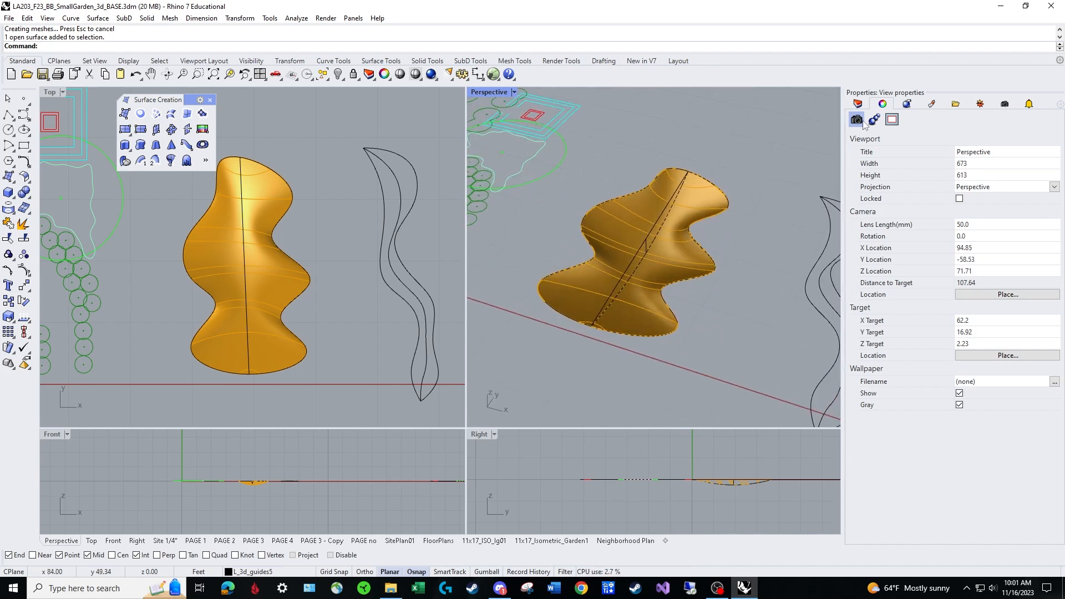
pyautogui.click(858, 104)
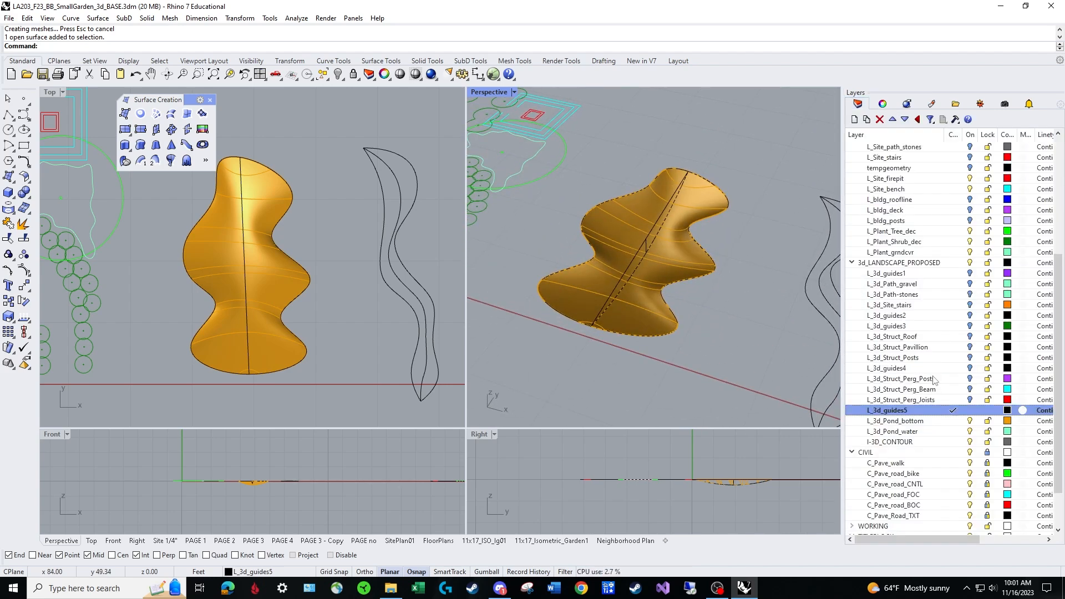
pyautogui.click(946, 433)
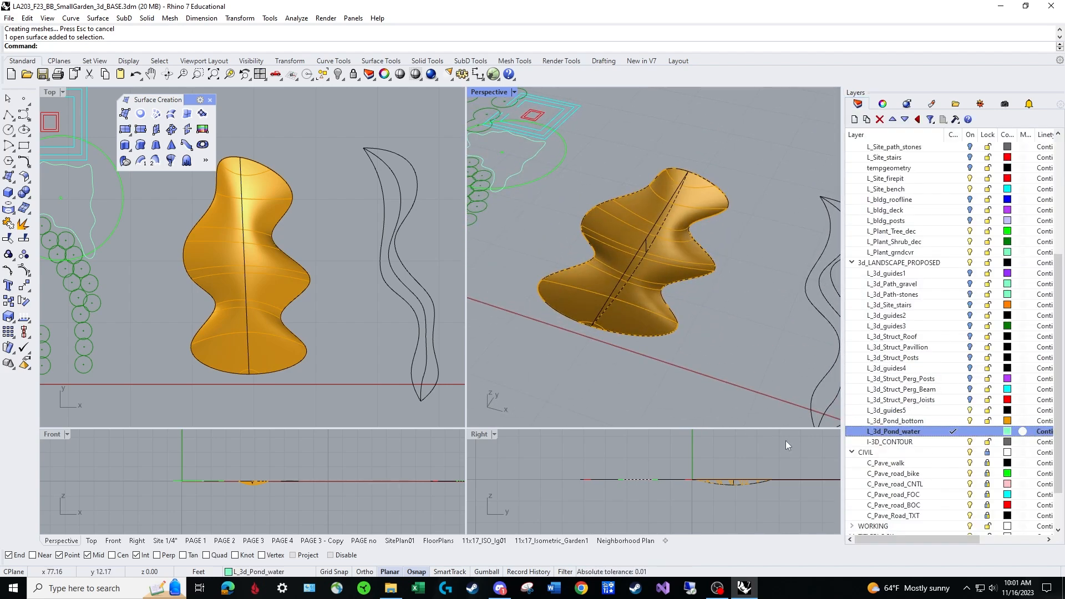
# Draw a corner-to-corner plane around the whole pond outline in the plan view and delete it.
pyautogui.moveTo(318, 265); pyautogui.dragTo(379, 277, button='right')
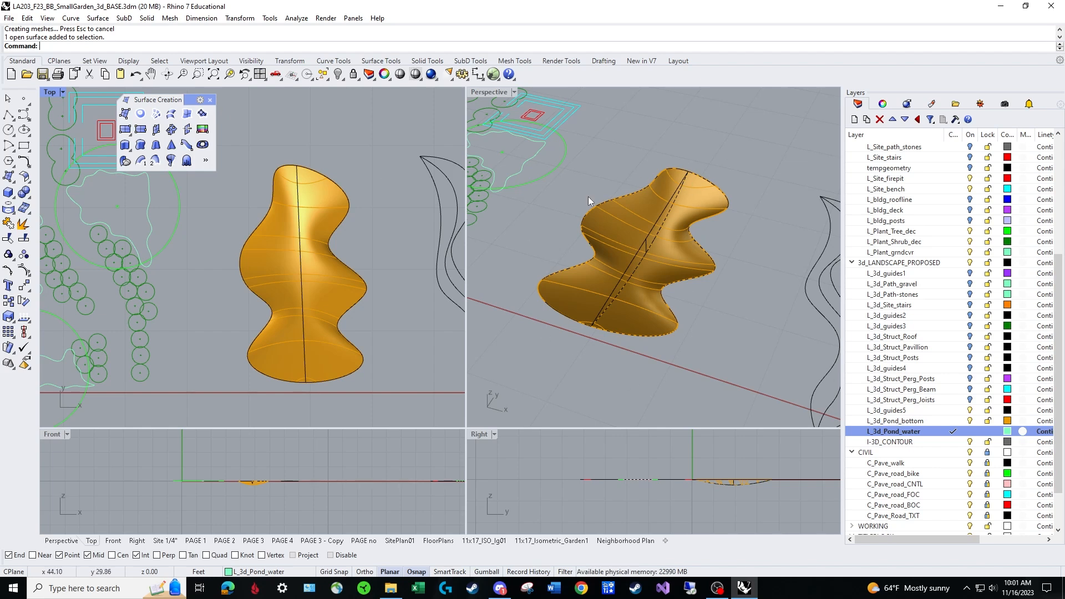
pyautogui.click(125, 131)
pyautogui.click(222, 141)
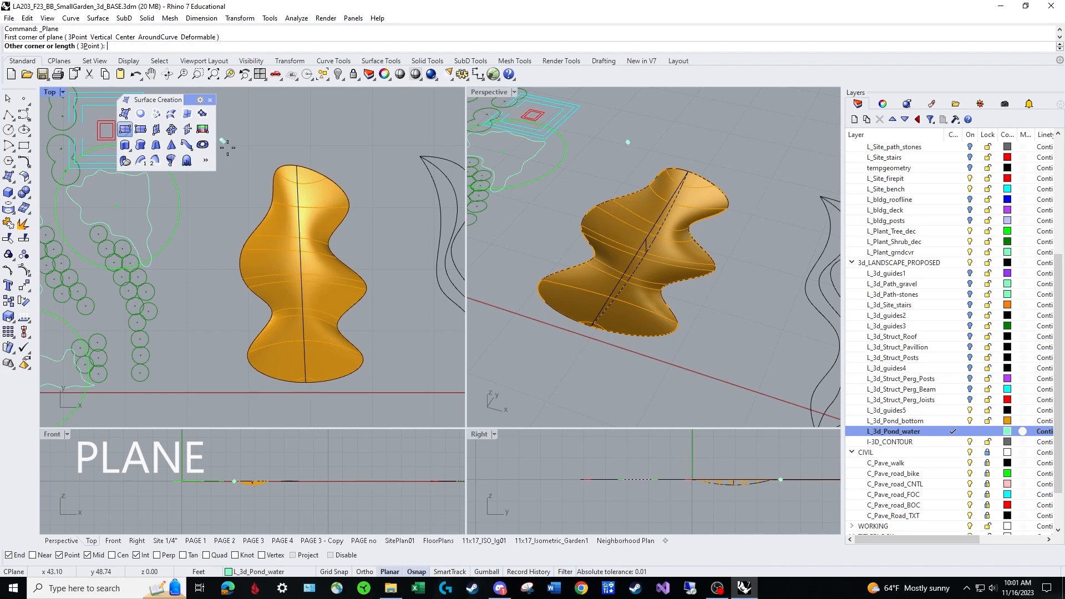
pyautogui.click(391, 414)
pyautogui.moveTo(717, 278); pyautogui.dragTo(577, 201, button='right')
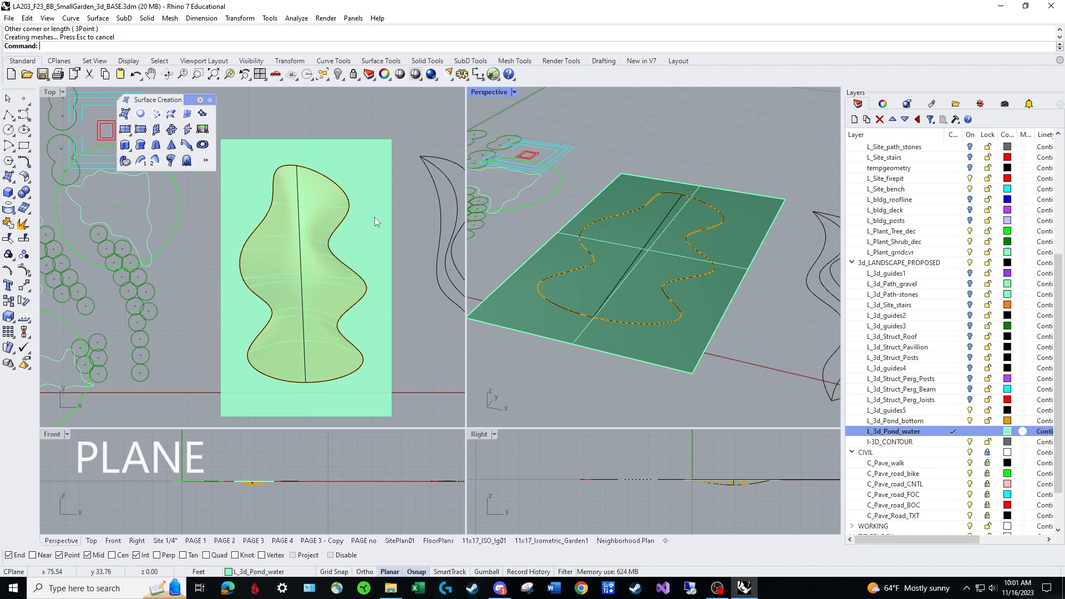
pyautogui.press('Delete')
# Draw a narrower corner-to-corner plane that leaves a bulge of the pond outline uncovered, and undo it.
pyautogui.click(125, 129)
pyautogui.click(246, 149)
pyautogui.click(386, 408)
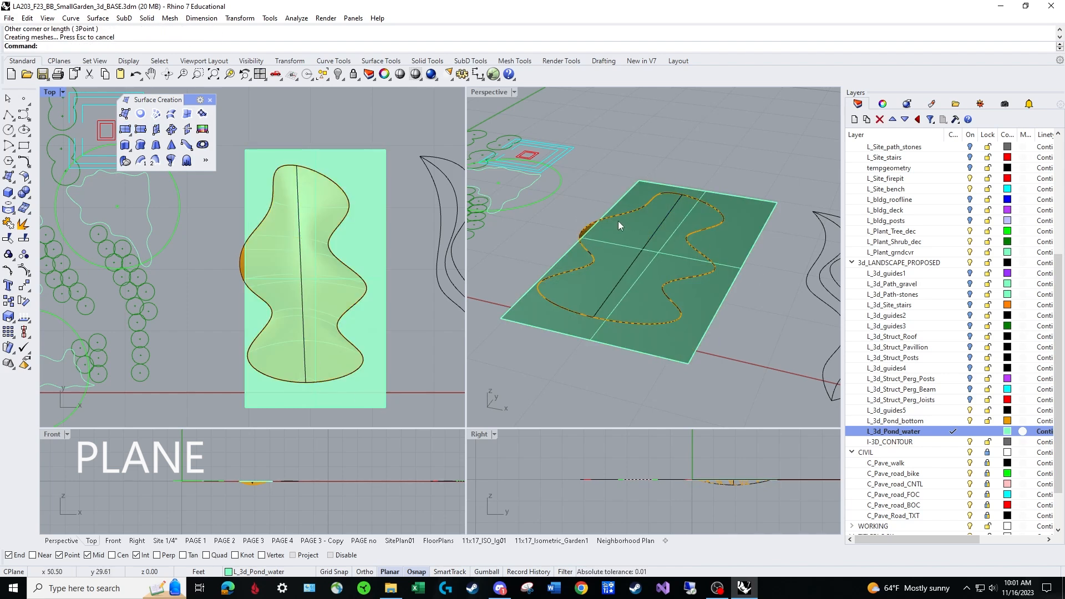
pyautogui.hotkey('ctrl', 'z')
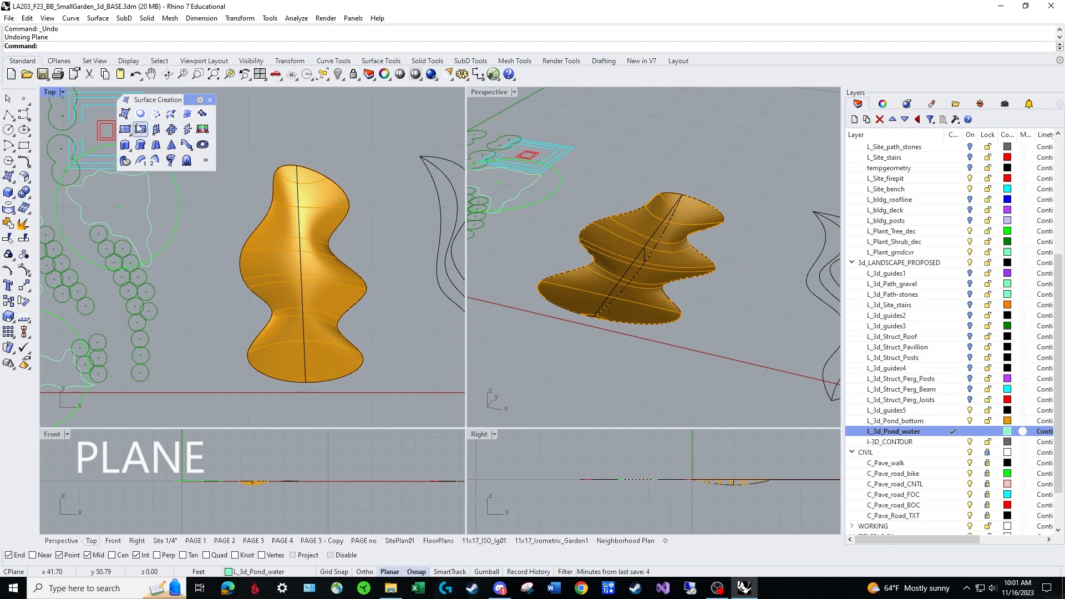
# Draw a corner-to-corner plane in the plan view that extends past the pond outline on all sides.
pyautogui.click(126, 130)
pyautogui.click(224, 137)
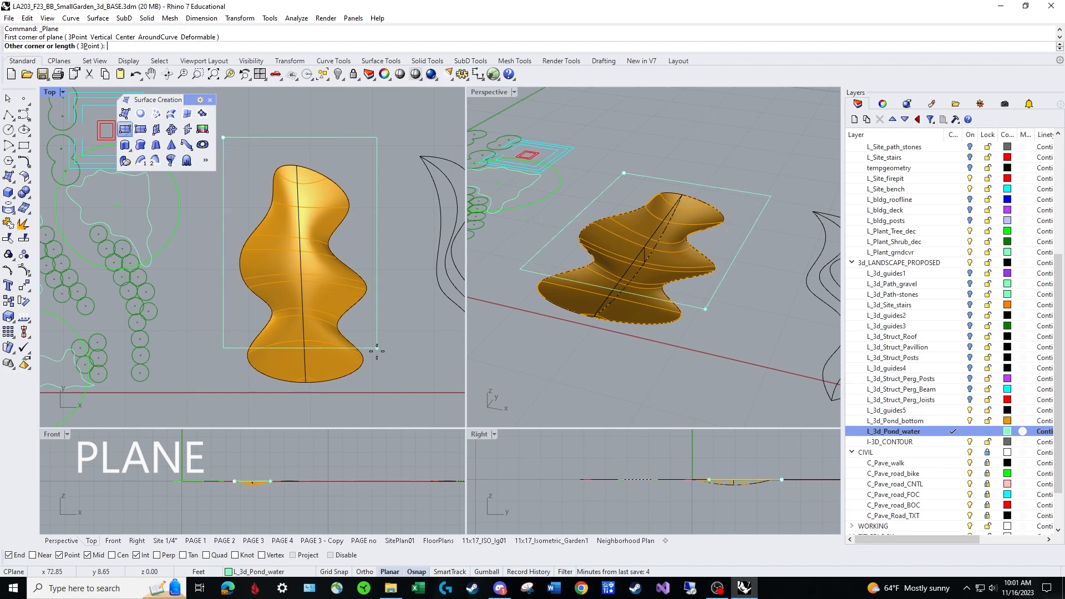
pyautogui.click(401, 413)
# Move the water plane straight down 0.5 ft from its corner, using Ortho to keep the direction vertical.
pyautogui.moveTo(683, 332); pyautogui.dragTo(674, 284, button='right')
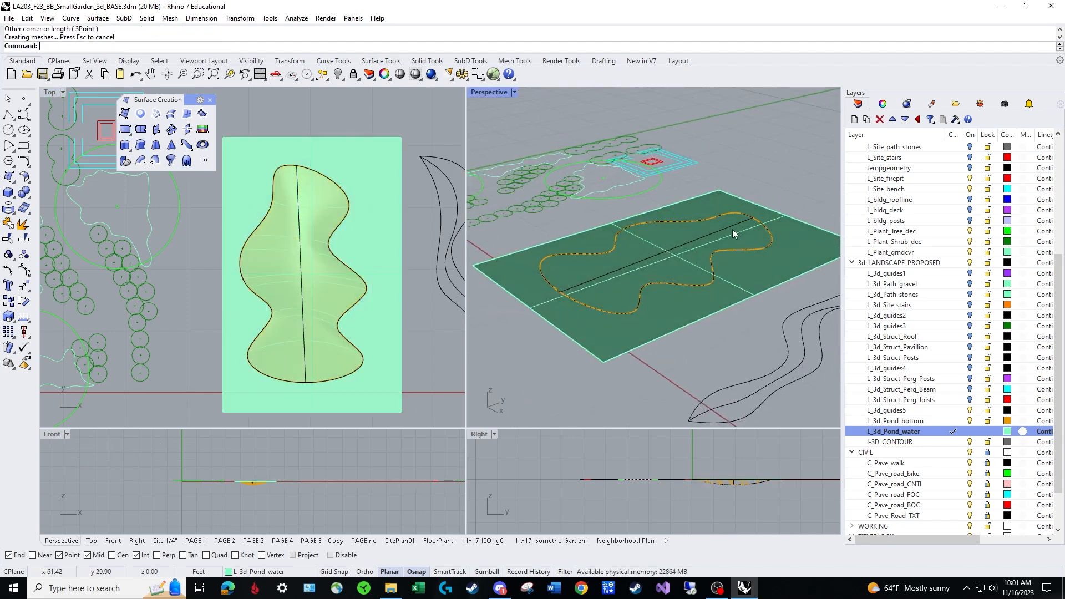
pyautogui.write('m')
pyautogui.press('Return')
pyautogui.click(694, 323)
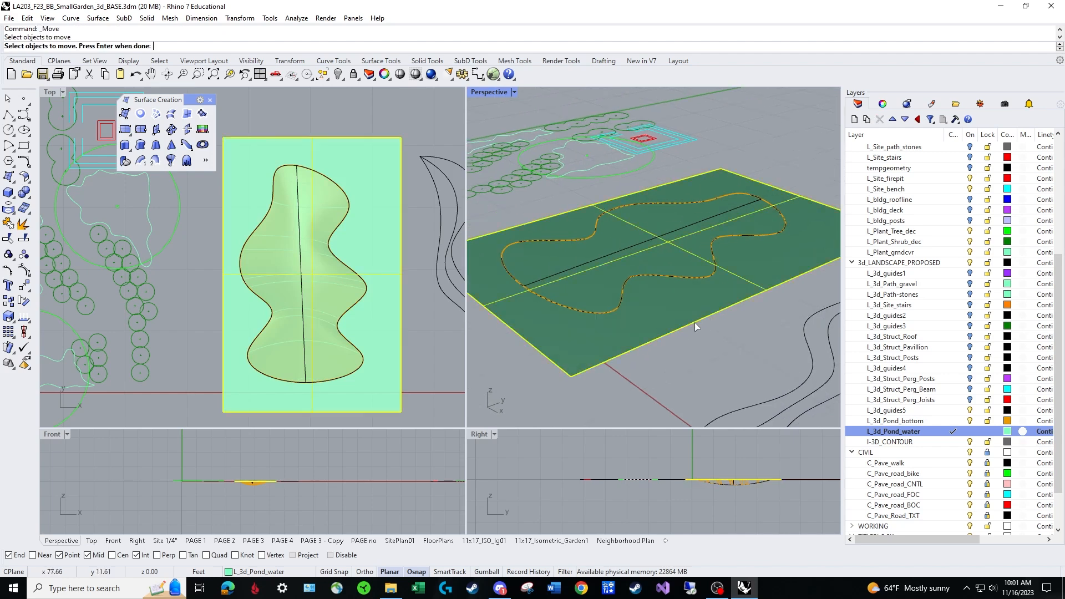
pyautogui.press('Return')
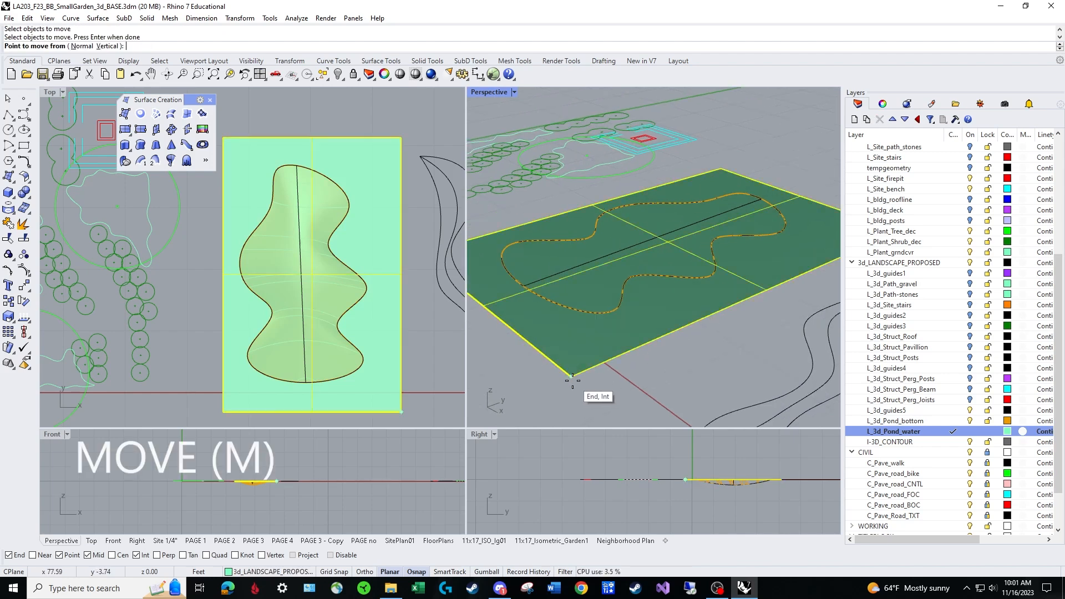
pyautogui.click(573, 380)
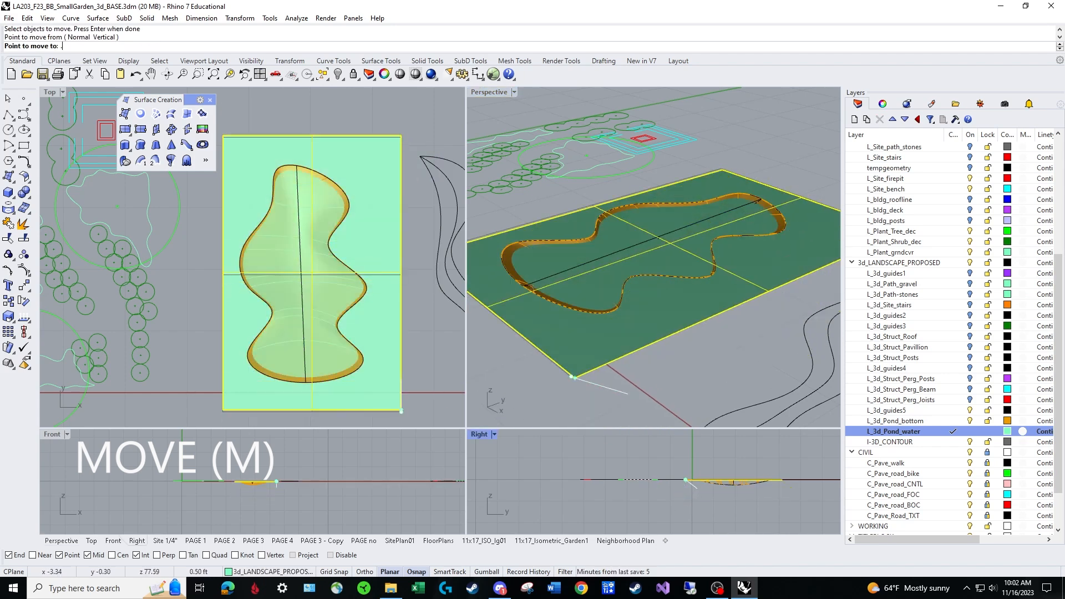
pyautogui.press('Return')
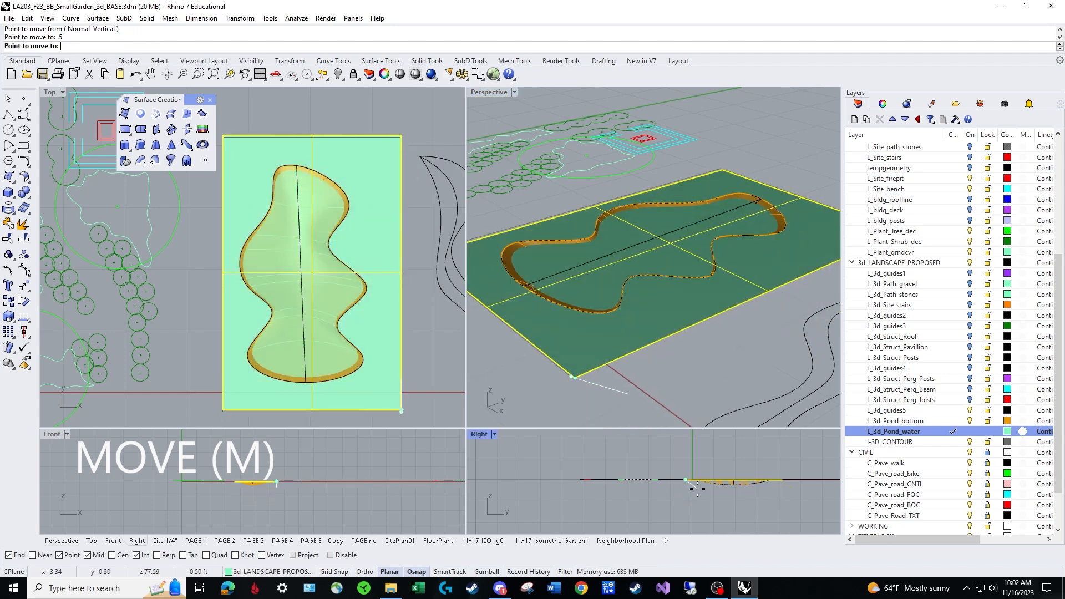
pyautogui.press('F8')
pyautogui.click(687, 510)
pyautogui.write('m')
pyautogui.press('Return')
pyautogui.moveTo(626, 285); pyautogui.dragTo(696, 305, button='right')
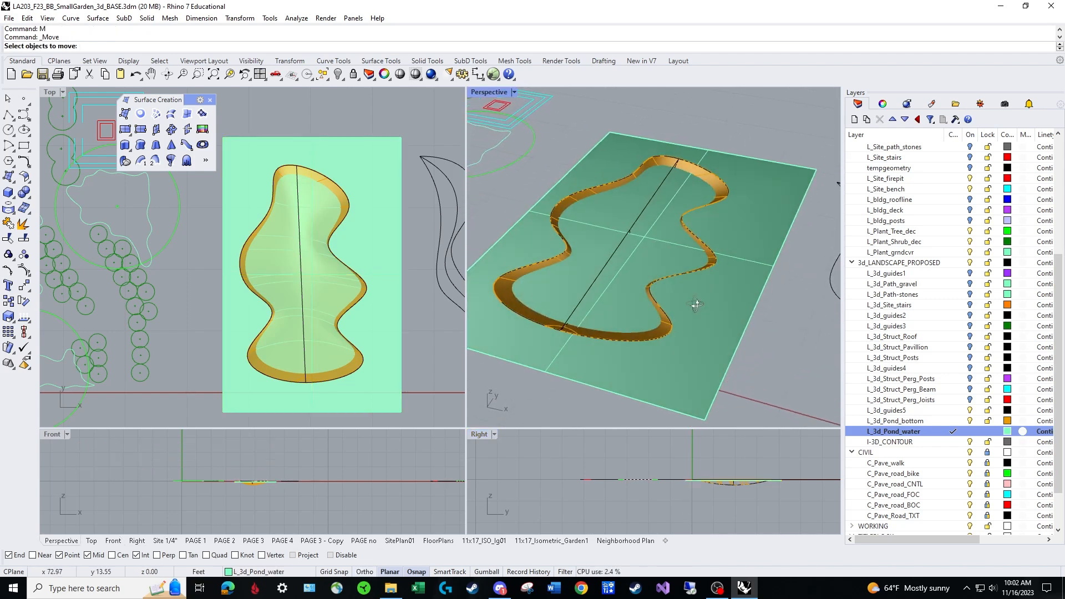
pyautogui.moveTo(617, 240); pyautogui.dragTo(598, 202, button='right')
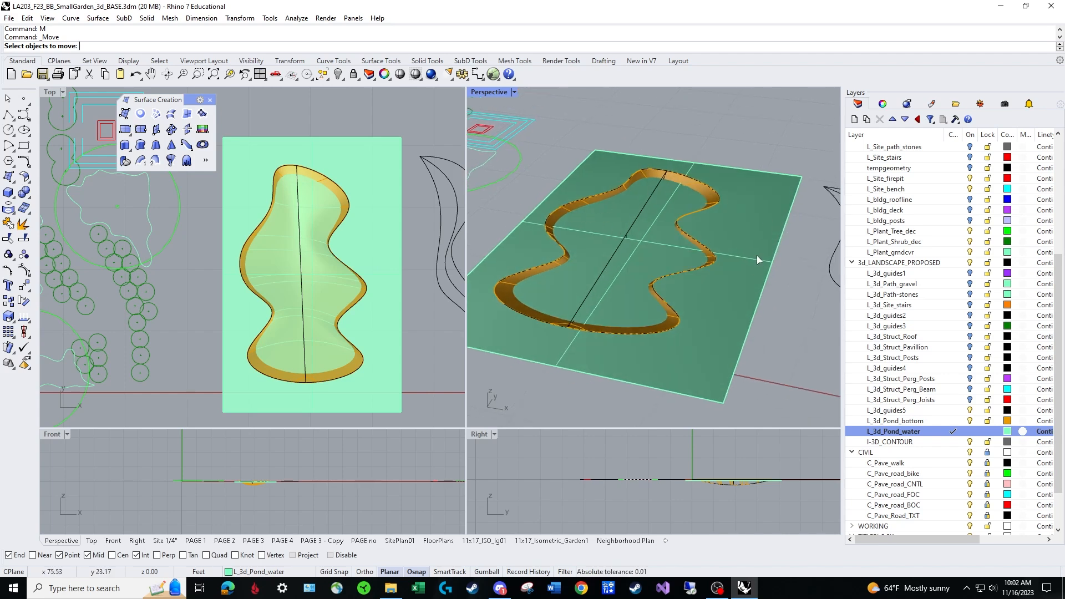
pyautogui.moveTo(663, 228); pyautogui.dragTo(592, 204, button='right')
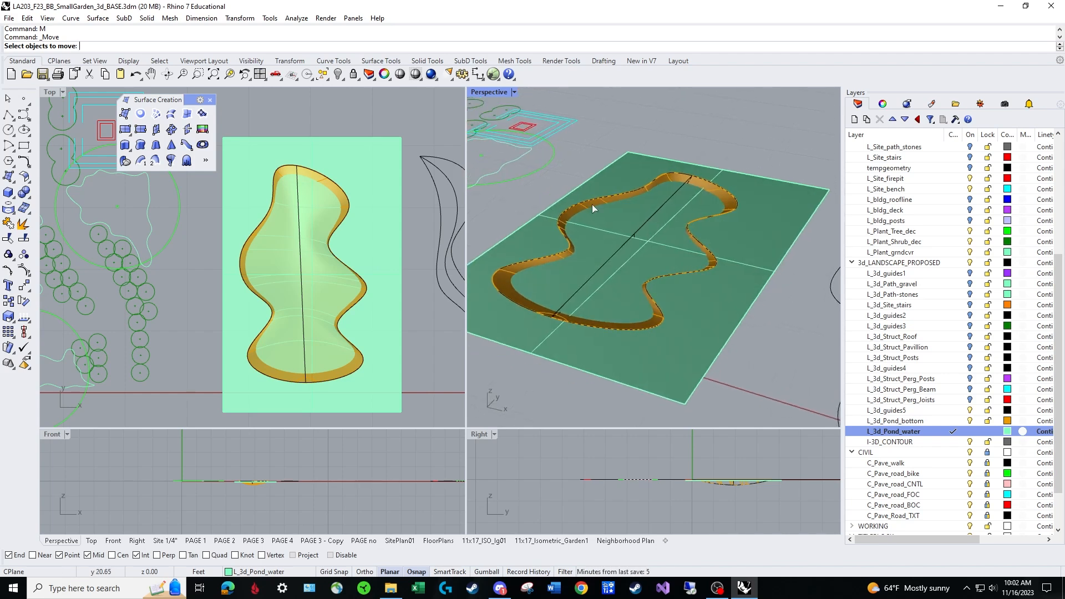
pyautogui.press('Escape')
# Trim away the part of the water plane outside the pond, using the lofted pond bottom as the cutting object.
pyautogui.write('tr')
pyautogui.press('Return')
pyautogui.moveTo(531, 287); pyautogui.dragTo(511, 278, button='right')
pyautogui.click(507, 268)
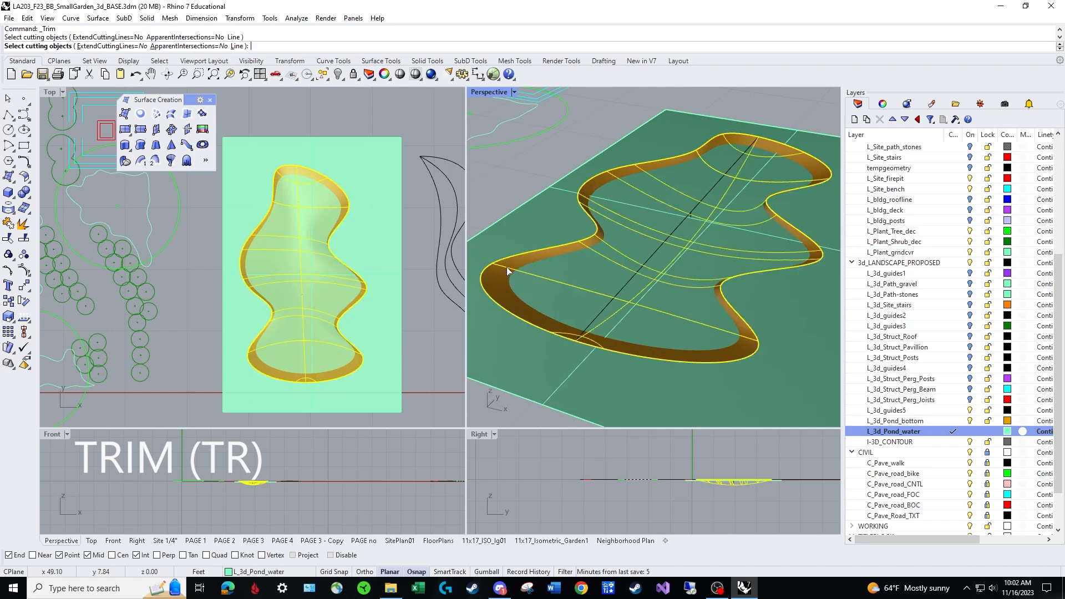
pyautogui.moveTo(688, 304); pyautogui.dragTo(689, 308, button='right')
pyautogui.scroll(-2, 688, 303)
pyautogui.press('Return')
pyautogui.click(815, 273)
pyautogui.press('Return')
pyautogui.moveTo(727, 281); pyautogui.dragTo(722, 238, button='right')
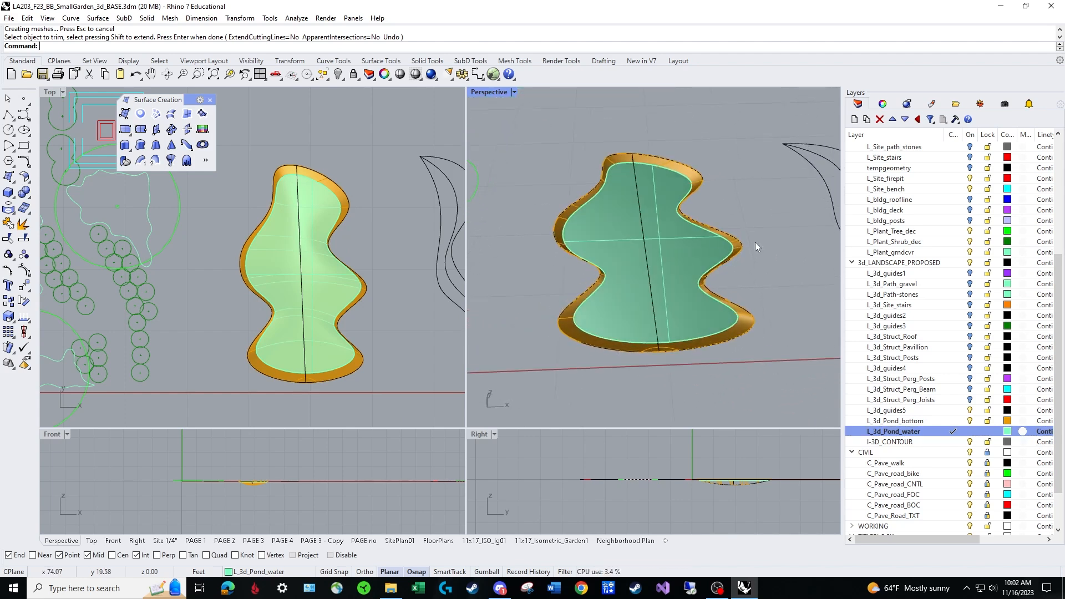
# Inspect the finished pond in the Perspective viewport, switching it to the Rendered display mode.
pyautogui.moveTo(634, 314); pyautogui.dragTo(688, 335, button='right')
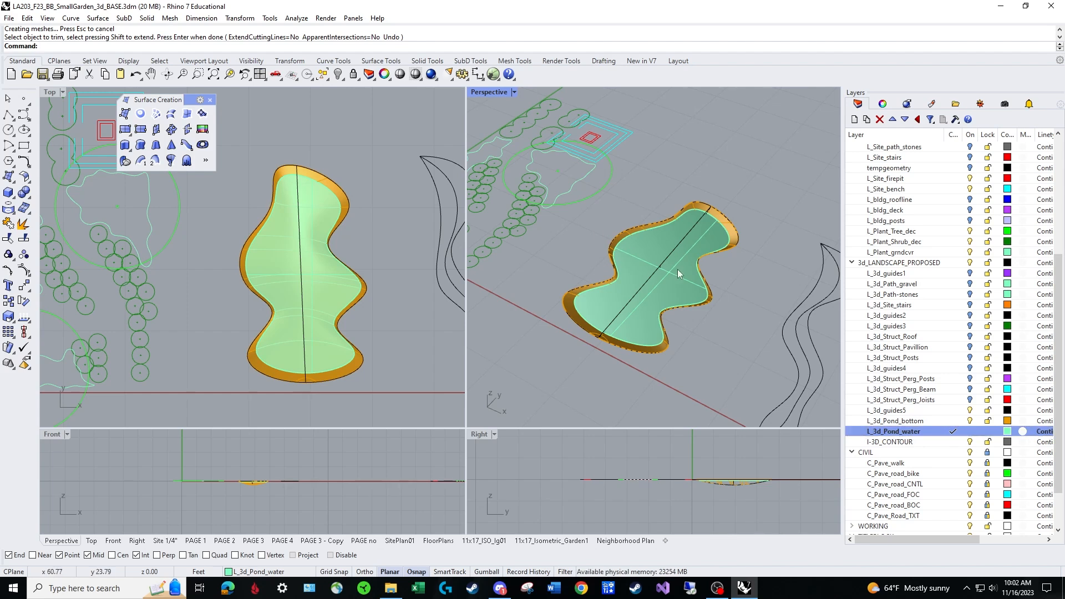
pyautogui.moveTo(650, 277); pyautogui.dragTo(677, 262, button='right')
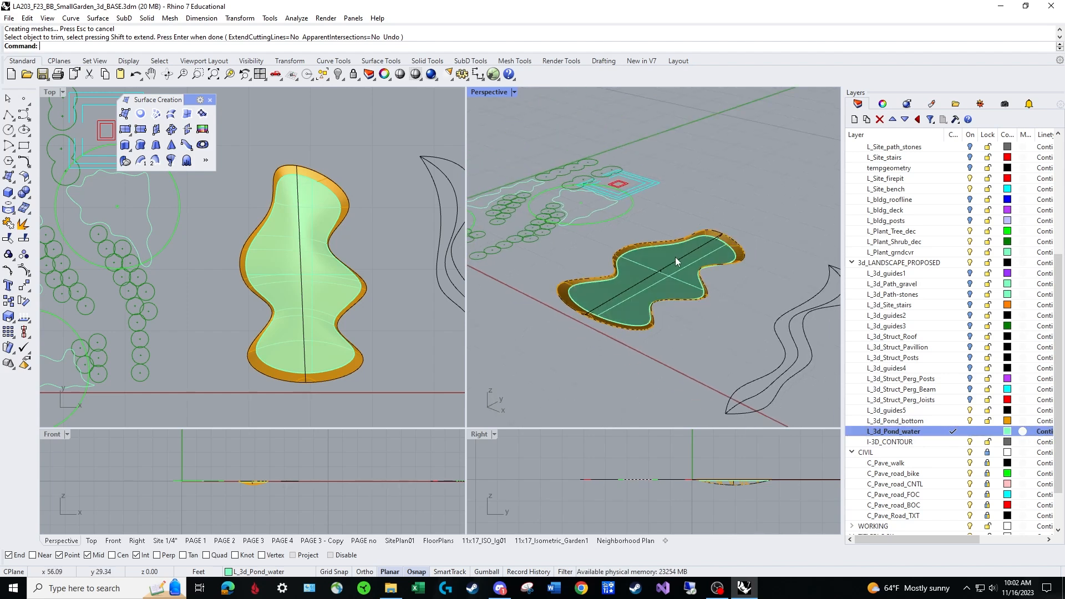
pyautogui.click(514, 92)
pyautogui.click(511, 158)
pyautogui.moveTo(693, 267)
pyautogui.mouseDown(button='right')
pyautogui.moveTo(697, 214)
pyautogui.moveTo(668, 299)
pyautogui.mouseUp(button='right')
pyautogui.scroll(4, 668, 299)
pyautogui.moveTo(677, 244); pyautogui.dragTo(663, 266, button='right')
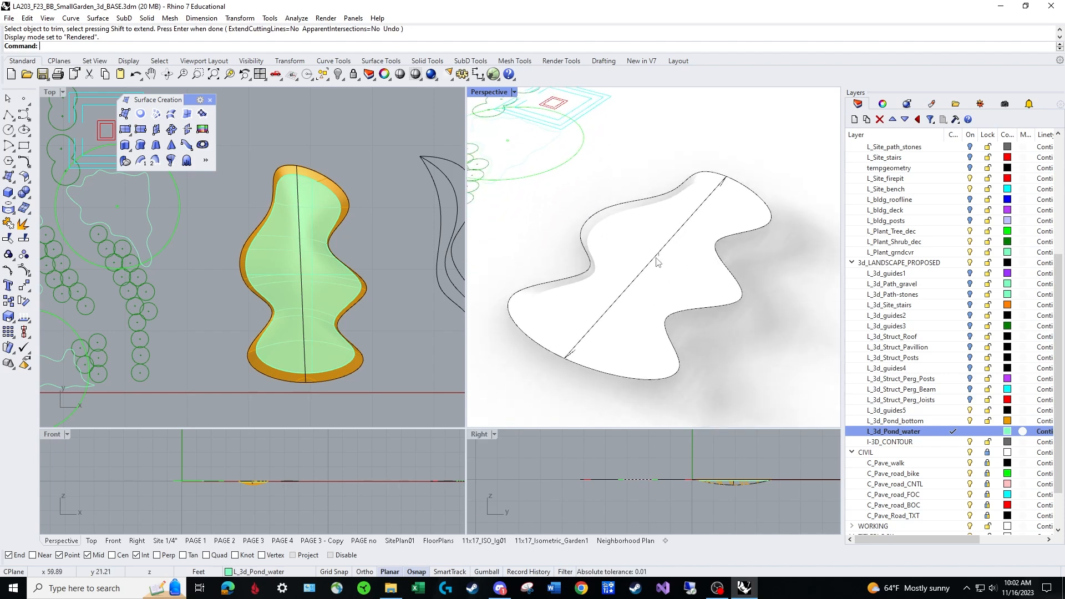
# Return the Perspective viewport to the Shaded display mode and bring the leaf-shaped curves into view.
pyautogui.click(514, 92)
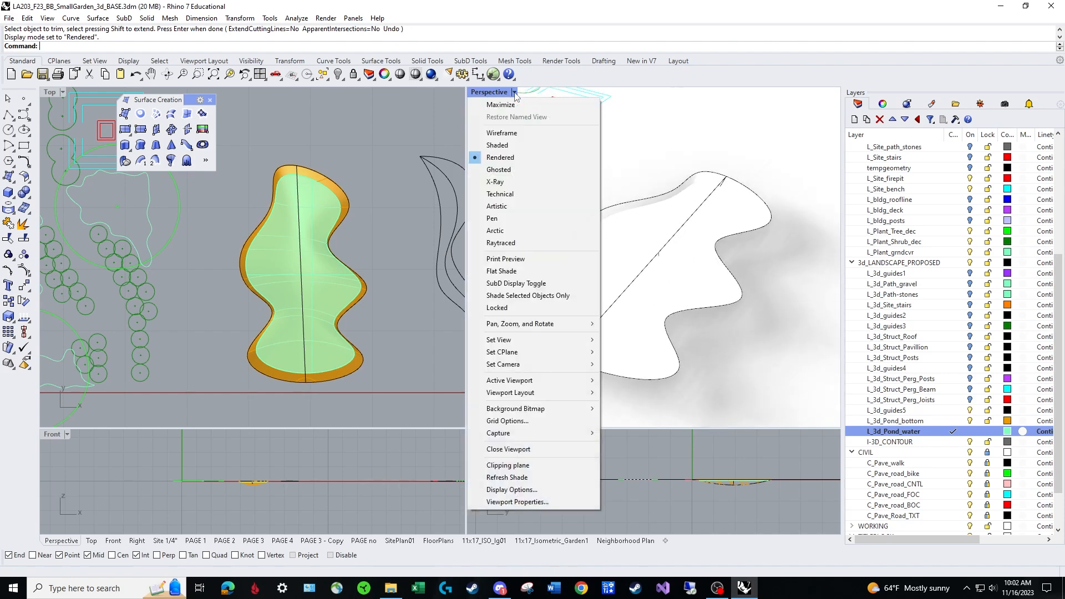
pyautogui.click(510, 146)
pyautogui.moveTo(578, 261); pyautogui.dragTo(653, 285, button='right')
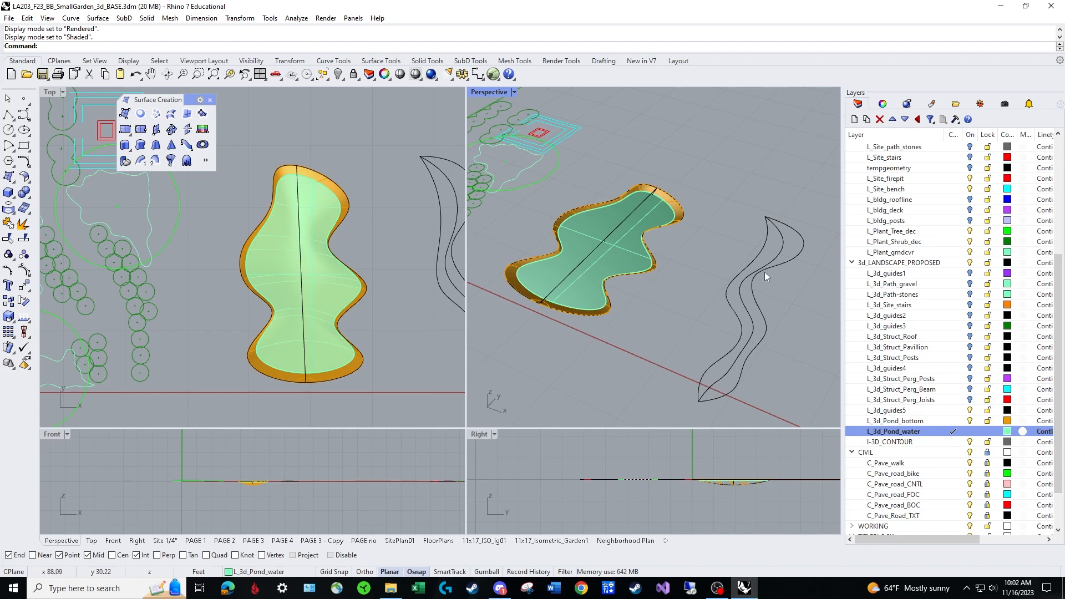